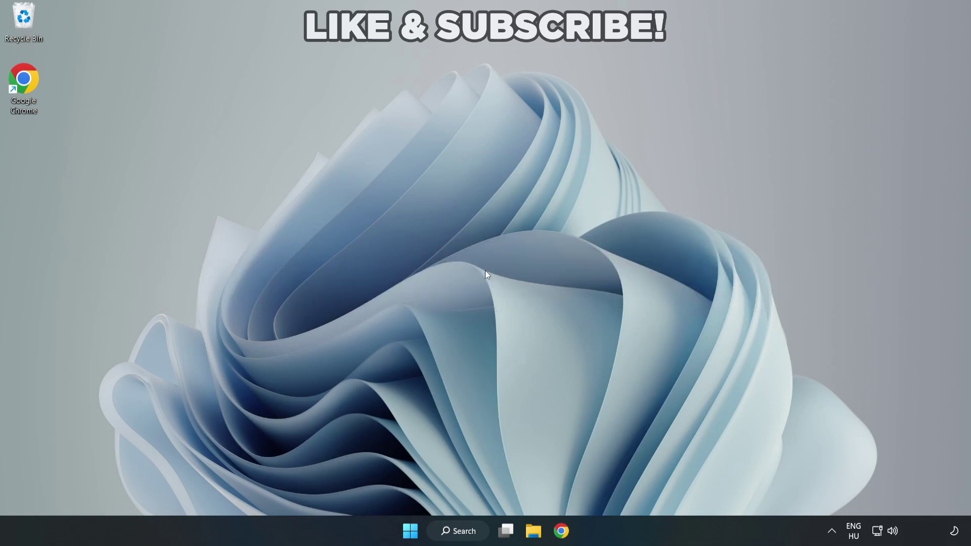
Step: Search Windows for 'device manager' and open the Device Manager best match
{"action": "left_click", "coordinate": [474, 537]}
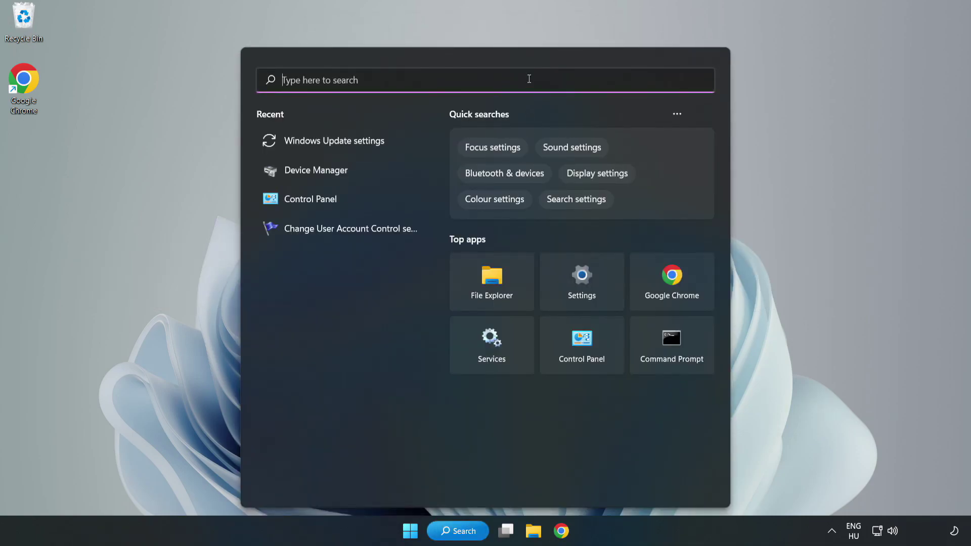
{"action": "type", "text": "devic"}
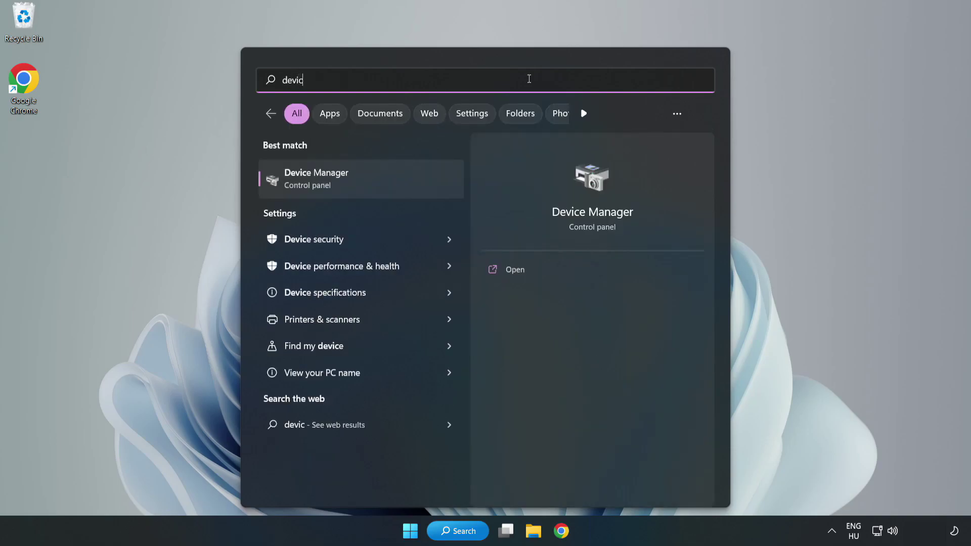
{"action": "type", "text": "e manager"}
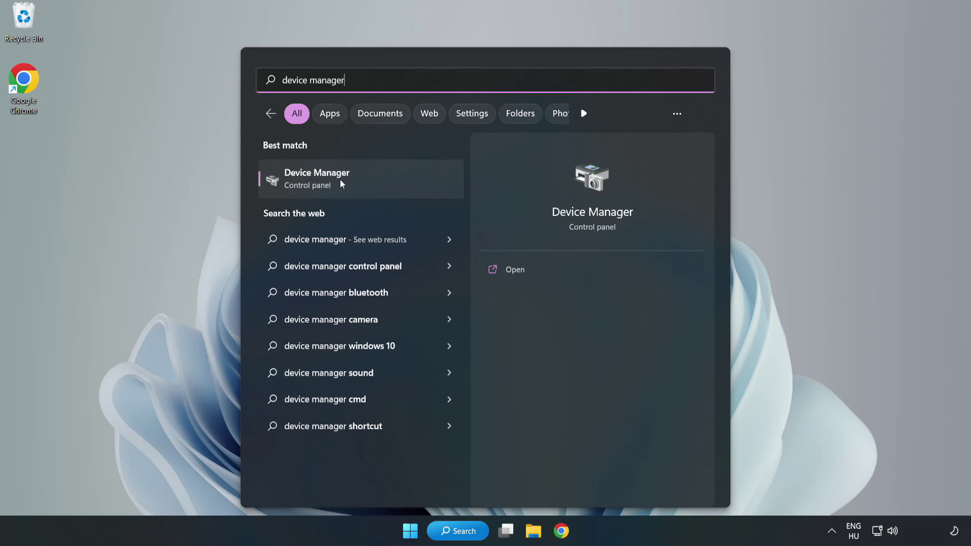
{"action": "left_click", "coordinate": [361, 185]}
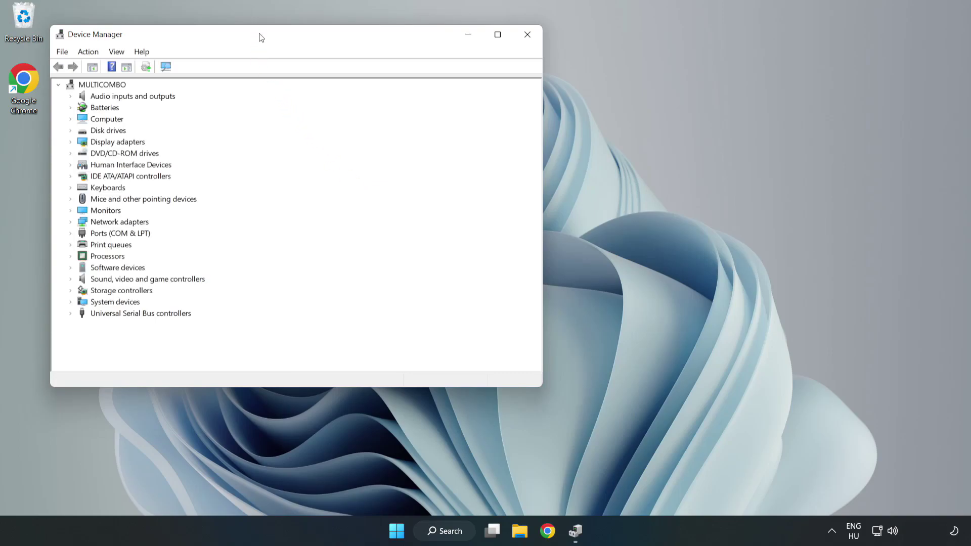
Step: Search automatically for a VMware SVGA 3D driver update, confirm the best is installed, close Device Manager
{"action": "left_click_drag", "start_coordinate": [261, 37], "coordinate": [434, 87]}
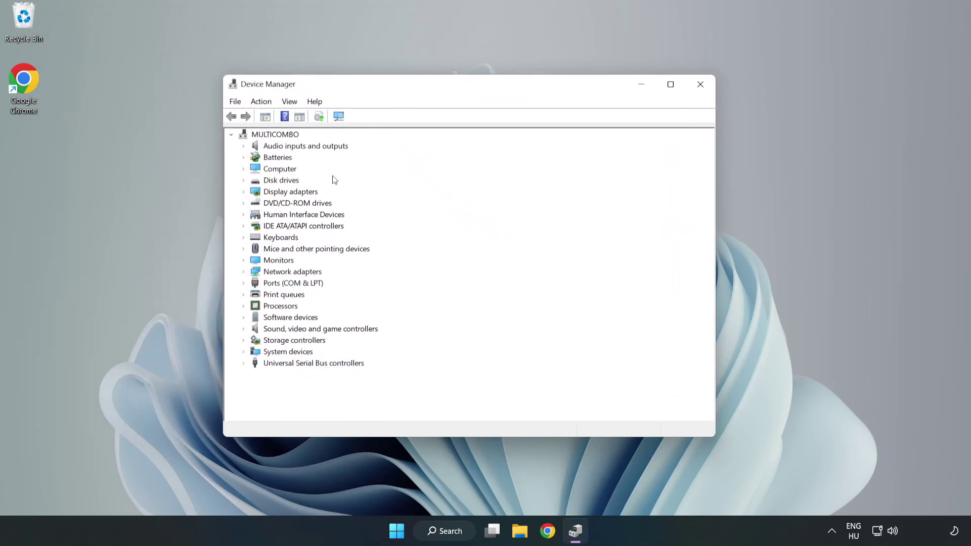
{"action": "left_click", "coordinate": [263, 192]}
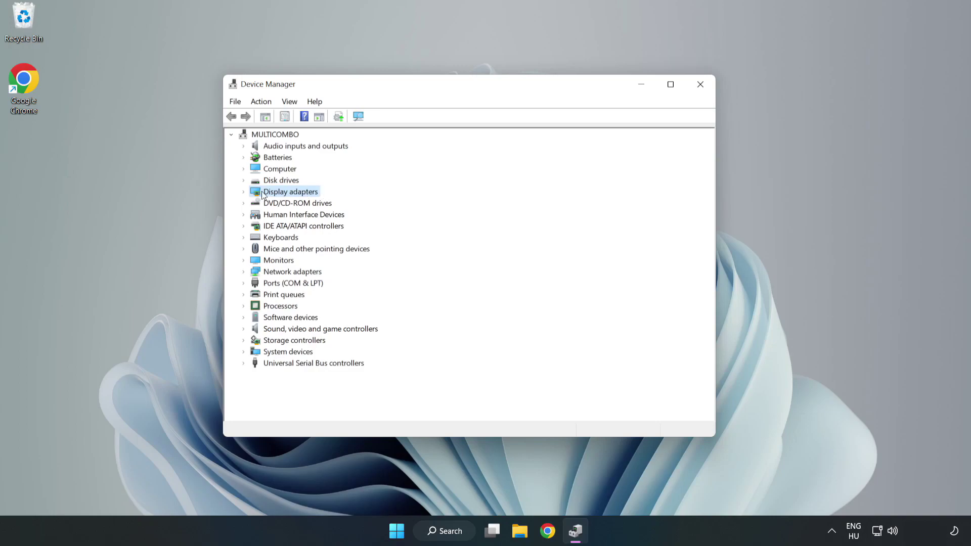
{"action": "left_click", "coordinate": [243, 193]}
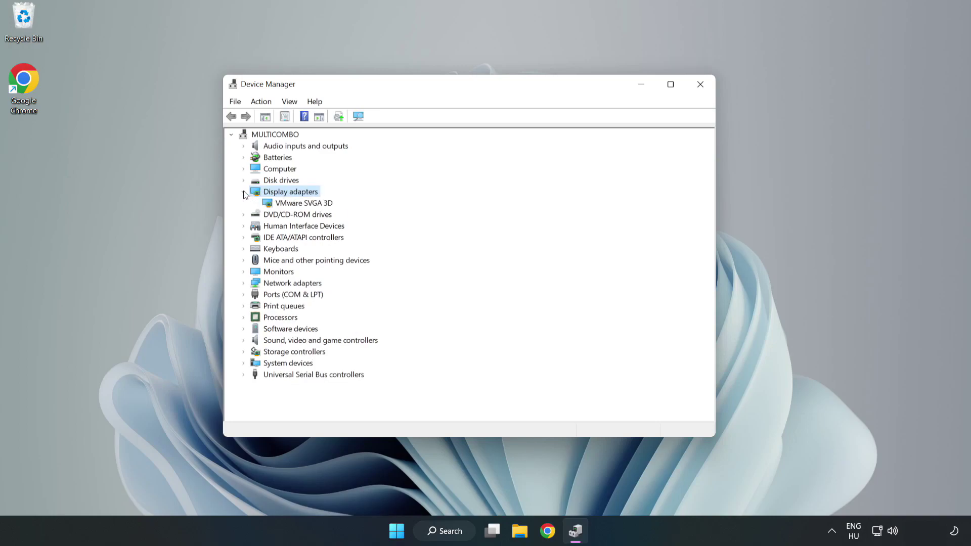
{"action": "left_click", "coordinate": [309, 203]}
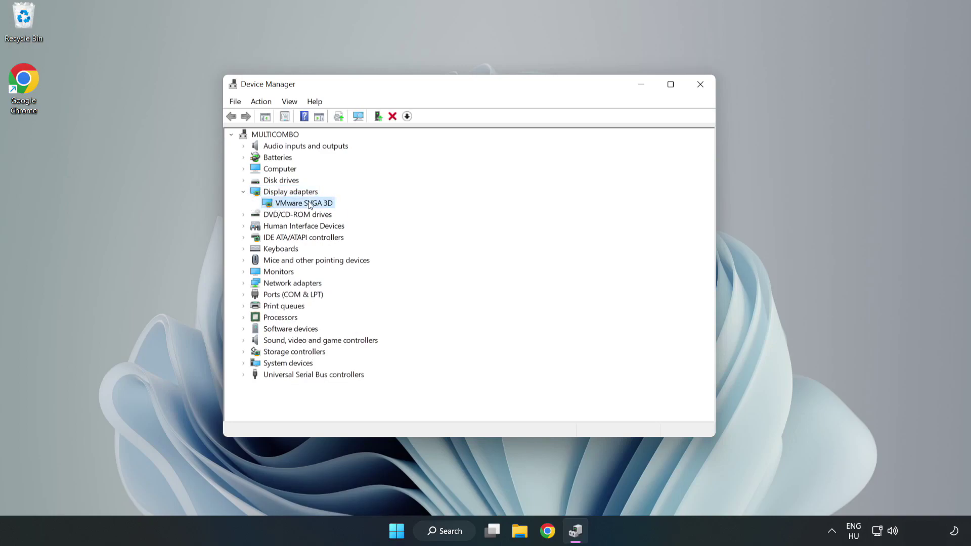
{"action": "right_click", "coordinate": [302, 206]}
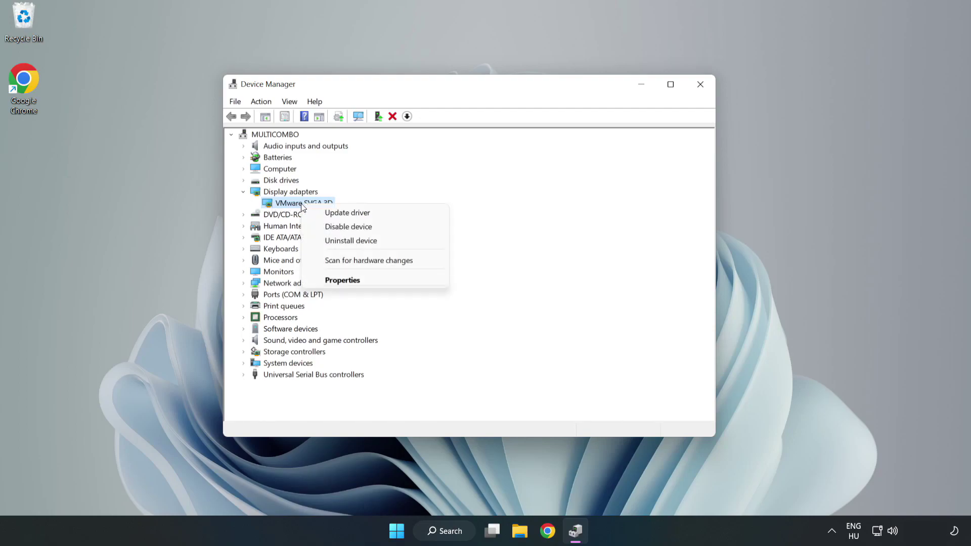
{"action": "left_click", "coordinate": [377, 216]}
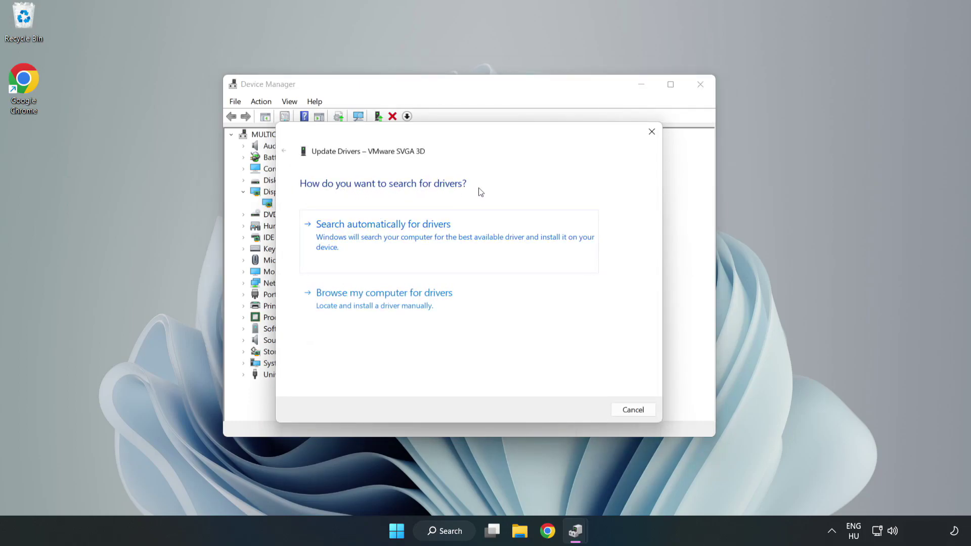
{"action": "left_click", "coordinate": [386, 236]}
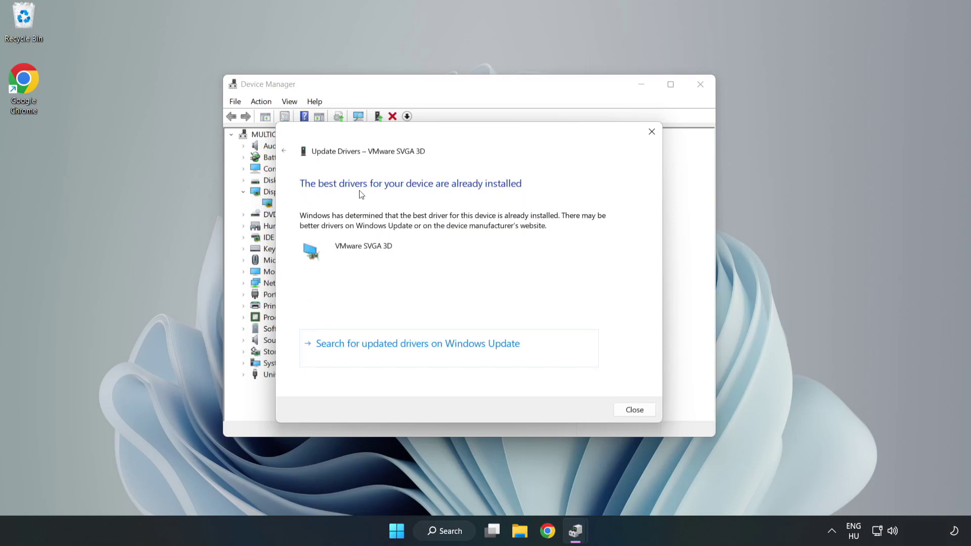
{"action": "left_click", "coordinate": [636, 411]}
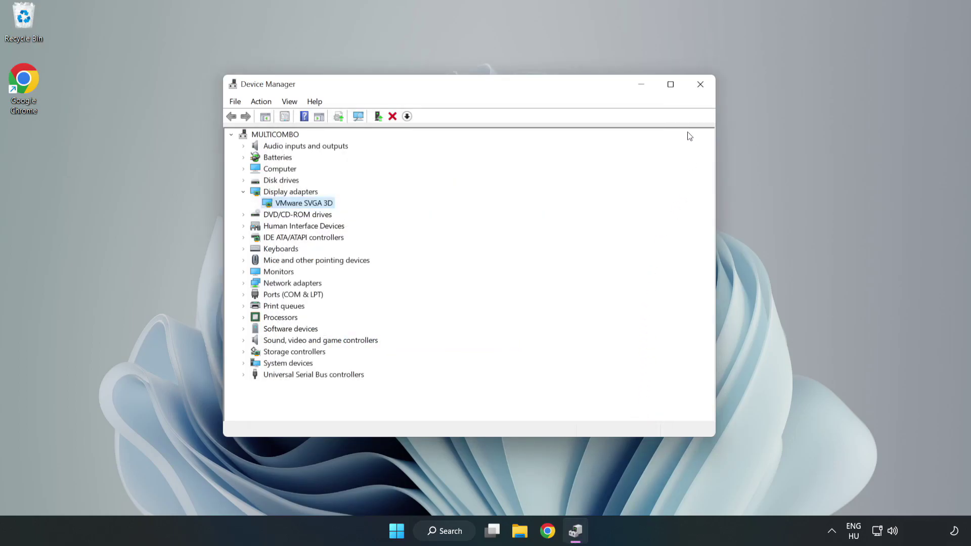
{"action": "left_click", "coordinate": [701, 87]}
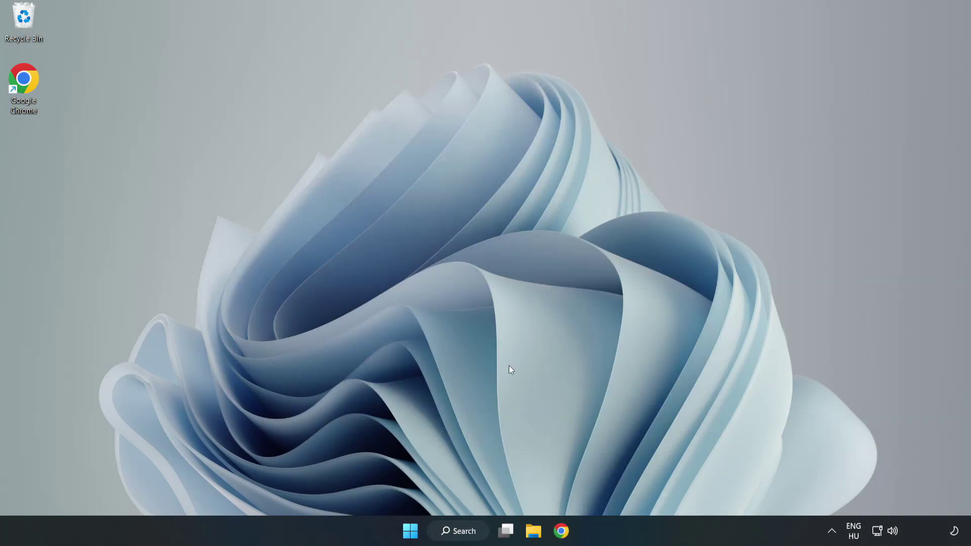
Step: Search Windows for 'updates' and open the Windows Update settings page
{"action": "left_click", "coordinate": [462, 533]}
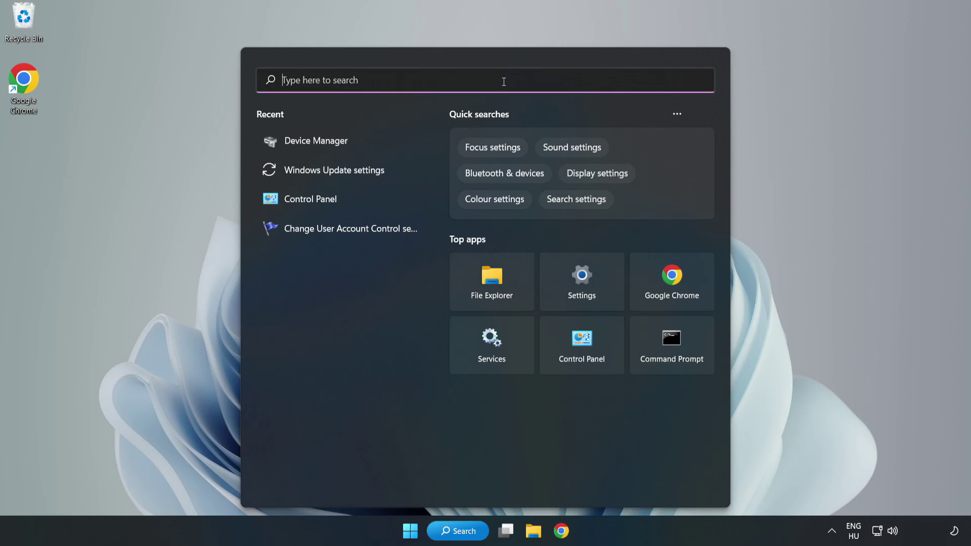
{"action": "type", "text": "updates"}
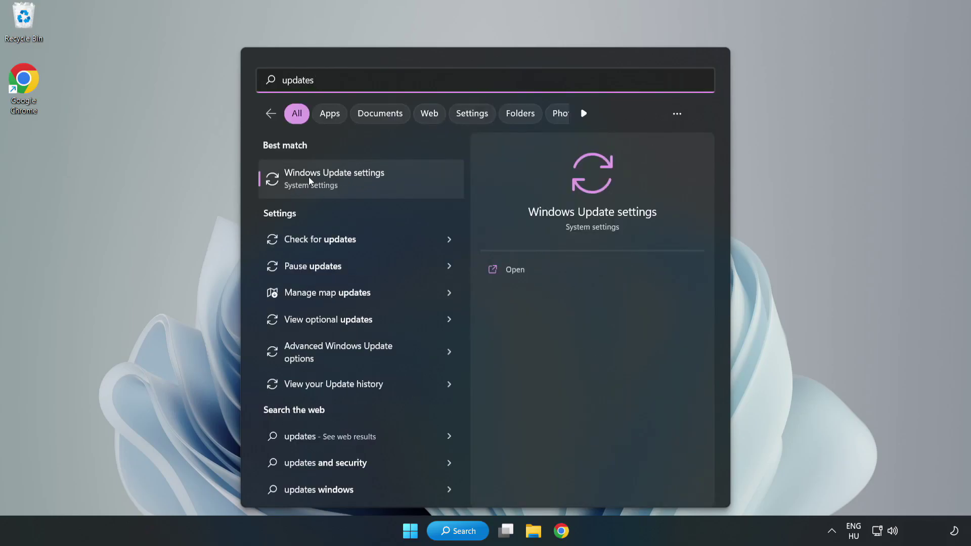
{"action": "left_click", "coordinate": [347, 185]}
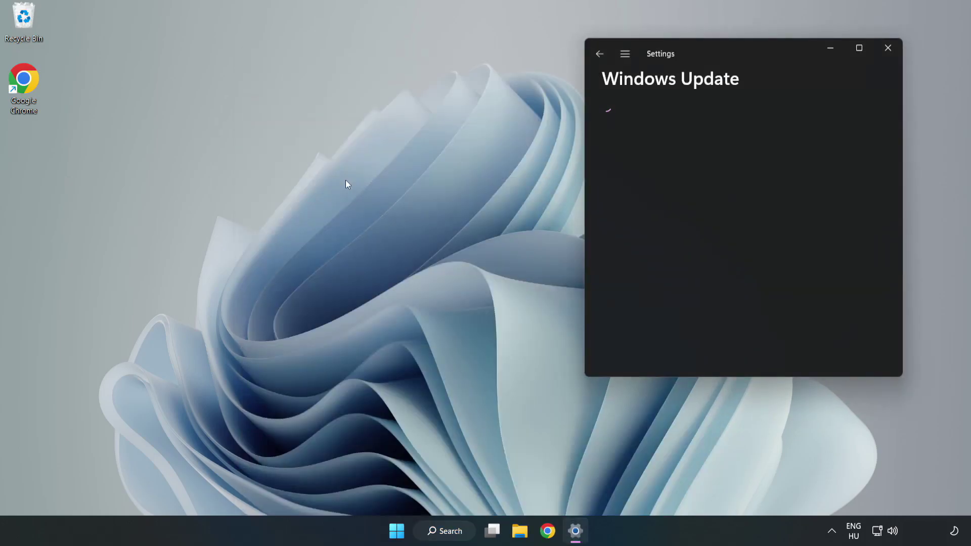
Step: Maximize Settings, check for updates until the PC is reported up to date, then close Settings
{"action": "left_click", "coordinate": [859, 47]}
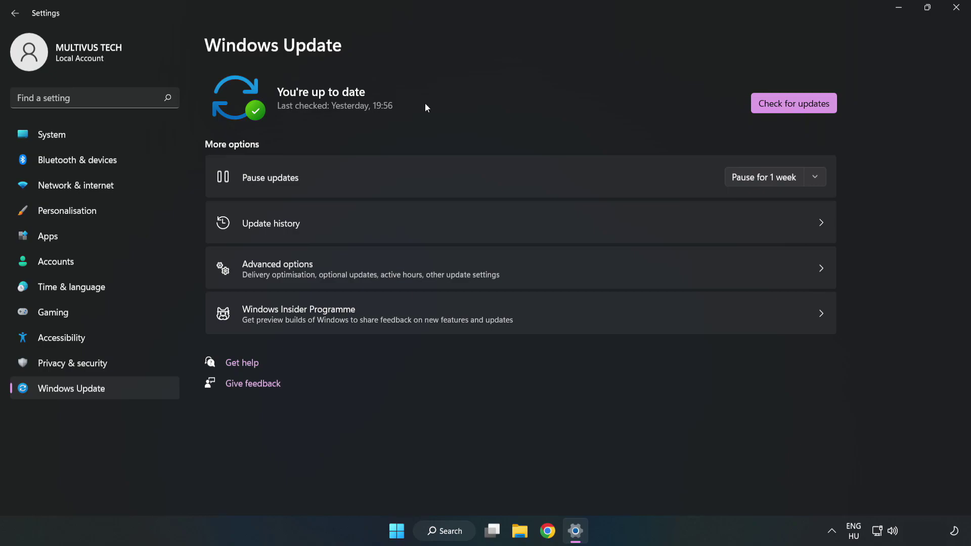
{"action": "left_click", "coordinate": [797, 105]}
{"action": "left_click", "coordinate": [957, 8]}
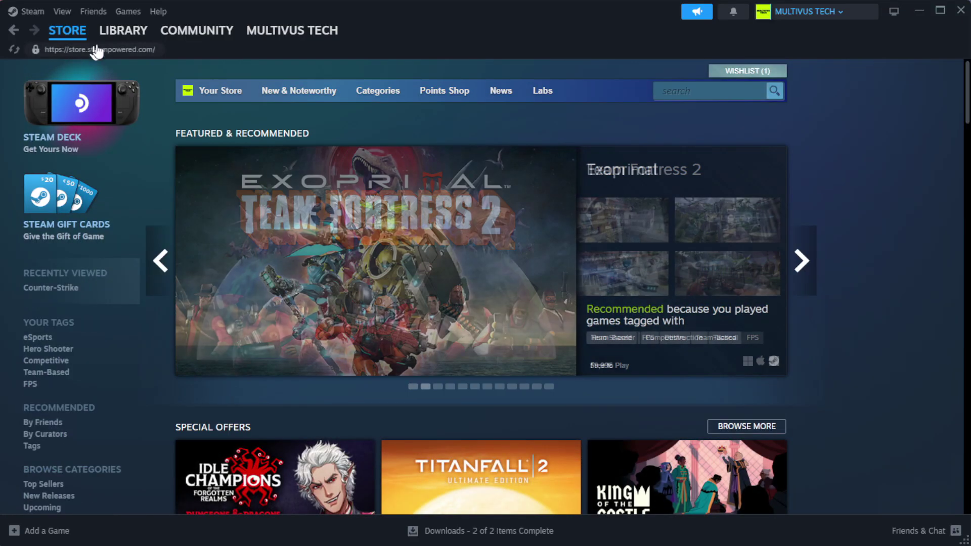
Step: From the Steam Library Home, open Properties for the favourited YOUR NOT WORKING GAME
{"action": "mouse_move", "coordinate": [127, 36]}
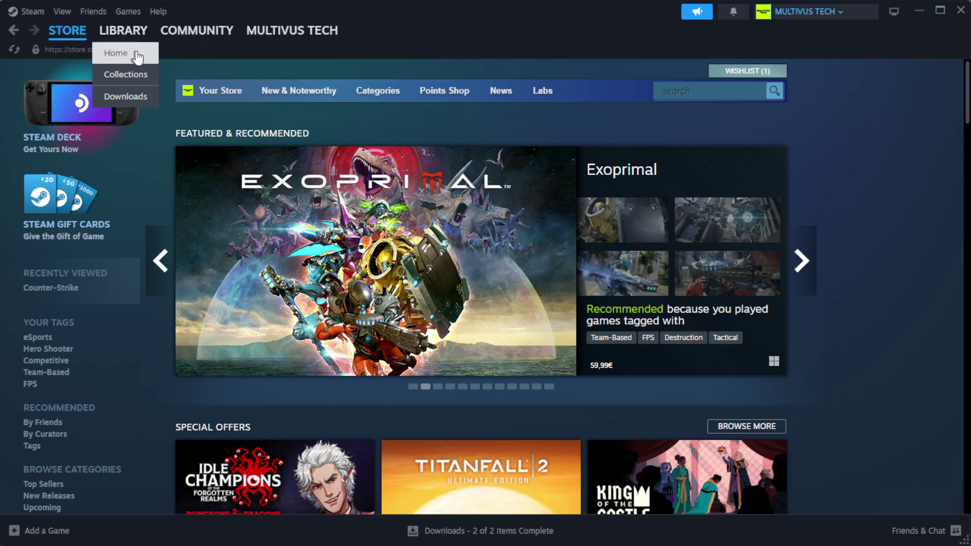
{"action": "left_click", "coordinate": [139, 53]}
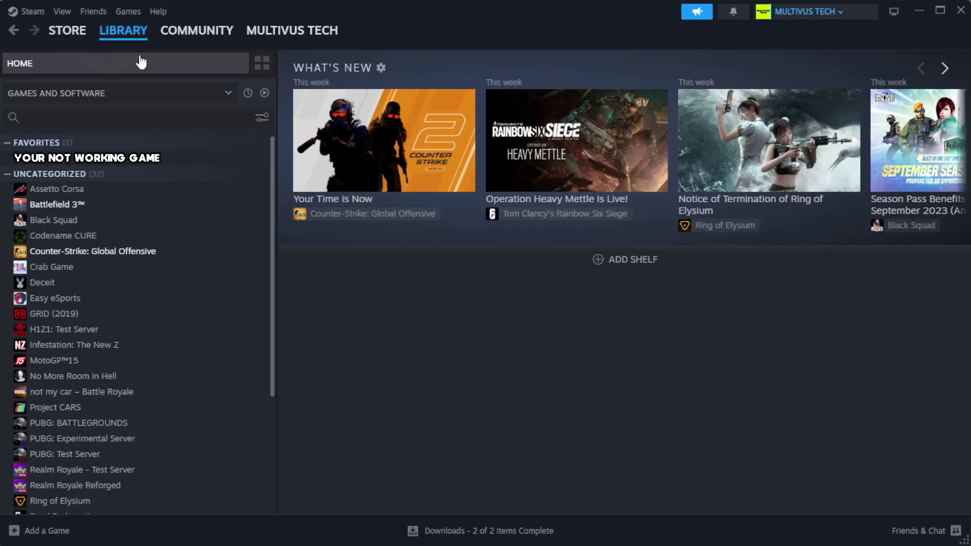
{"action": "right_click", "coordinate": [238, 163]}
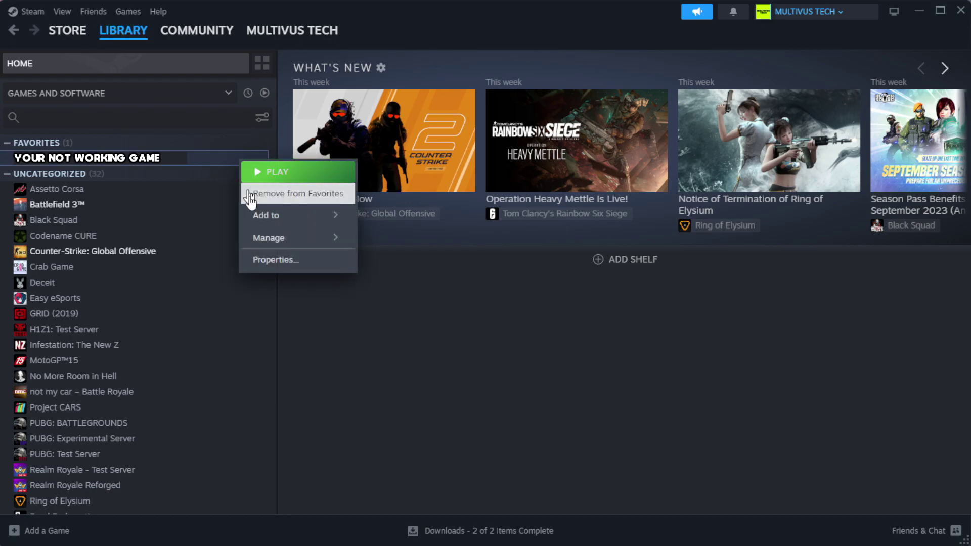
{"action": "left_click", "coordinate": [308, 268]}
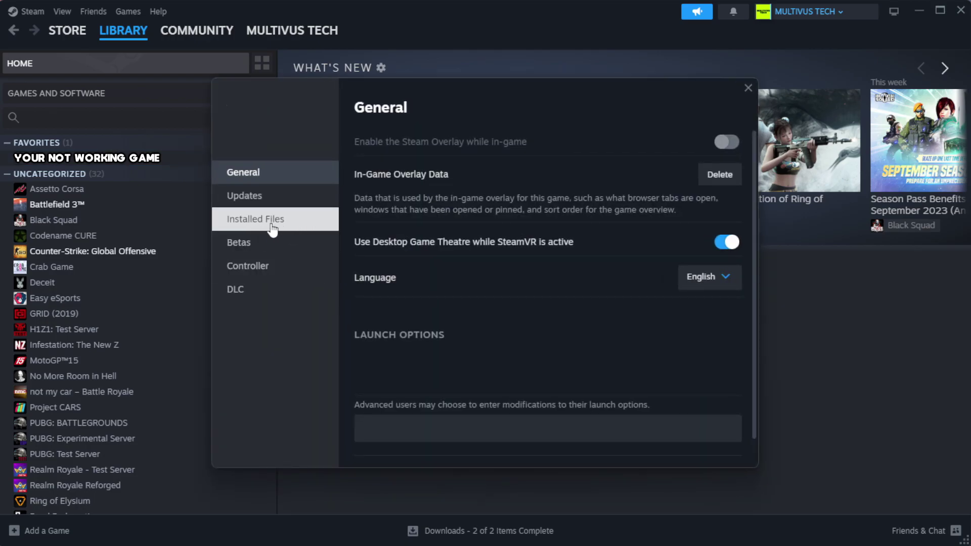
Step: Under Installed Files, verify the game's file integrity until all 1039 files validate
{"action": "left_click", "coordinate": [319, 230]}
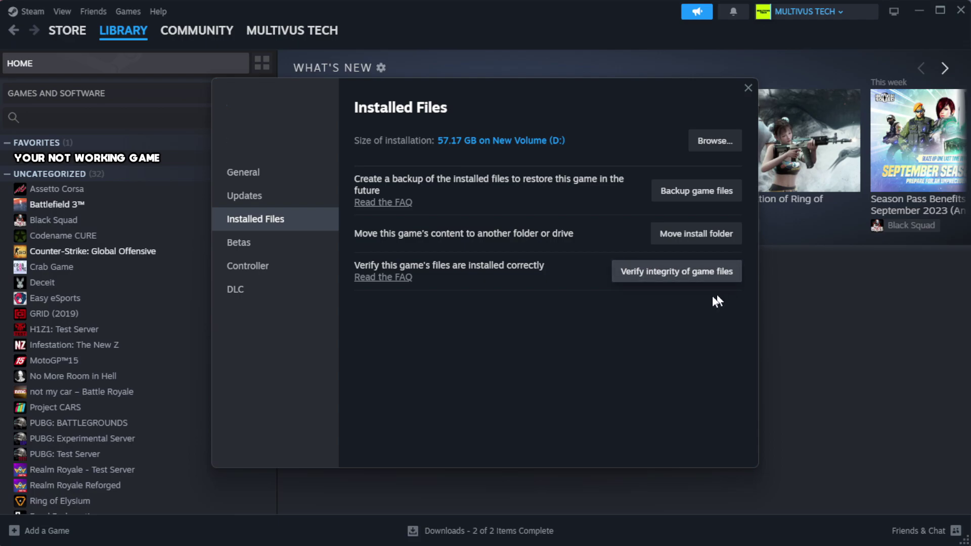
{"action": "left_click", "coordinate": [683, 279]}
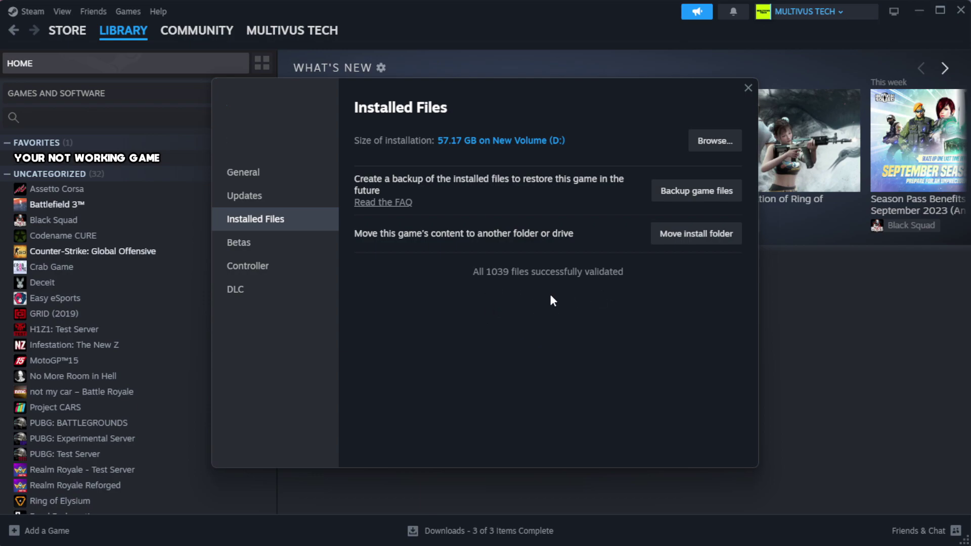
Step: Browse to the game's steamapps\common folder and right-click its YOUR NOT WORKING GAME shortcut
{"action": "left_click", "coordinate": [714, 142]}
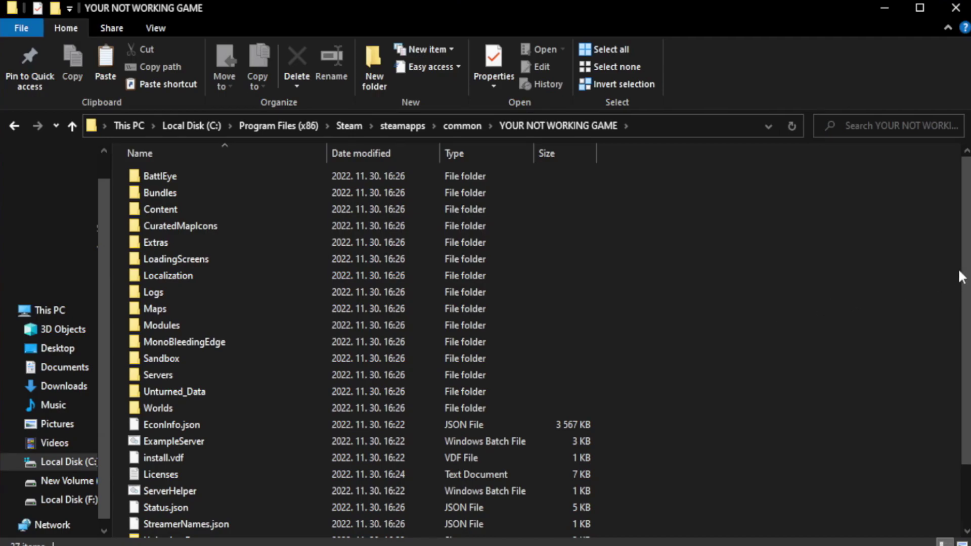
{"action": "scroll", "coordinate": [959, 272], "scroll_direction": "down", "scroll_amount": 2}
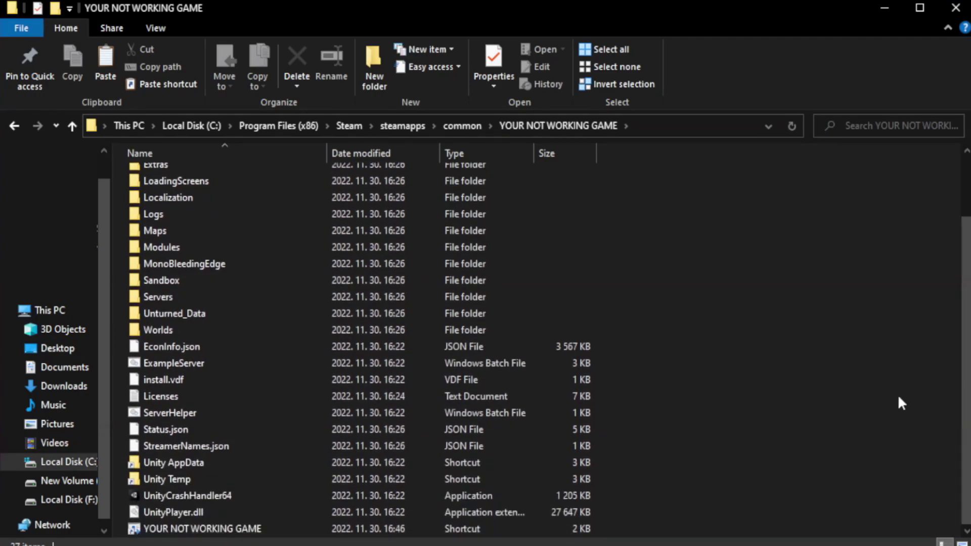
{"action": "left_click", "coordinate": [354, 529]}
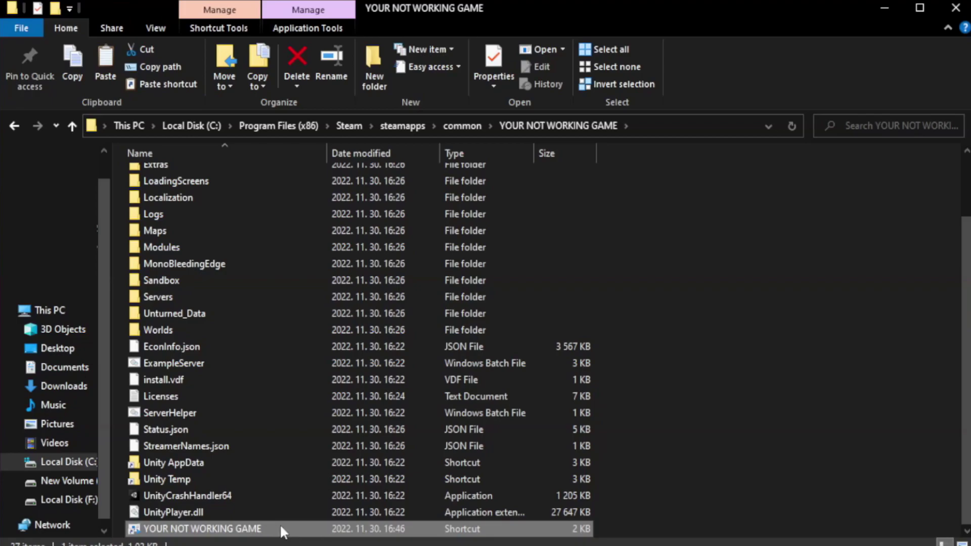
{"action": "right_click", "coordinate": [324, 529]}
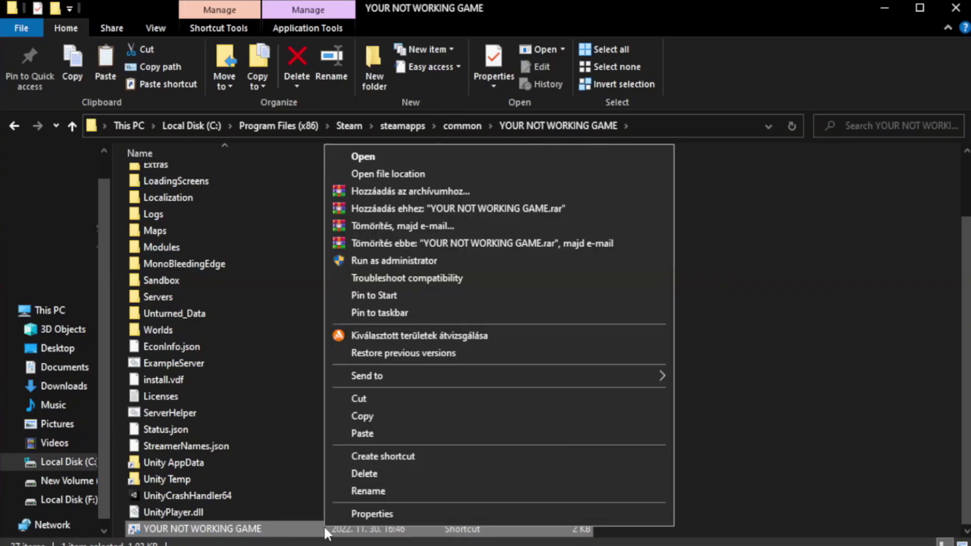
Step: Give the shortcut Windows 8 compatibility, no fullscreen optimizations, run as administrator; then launch Task Manager
{"action": "left_click", "coordinate": [494, 511]}
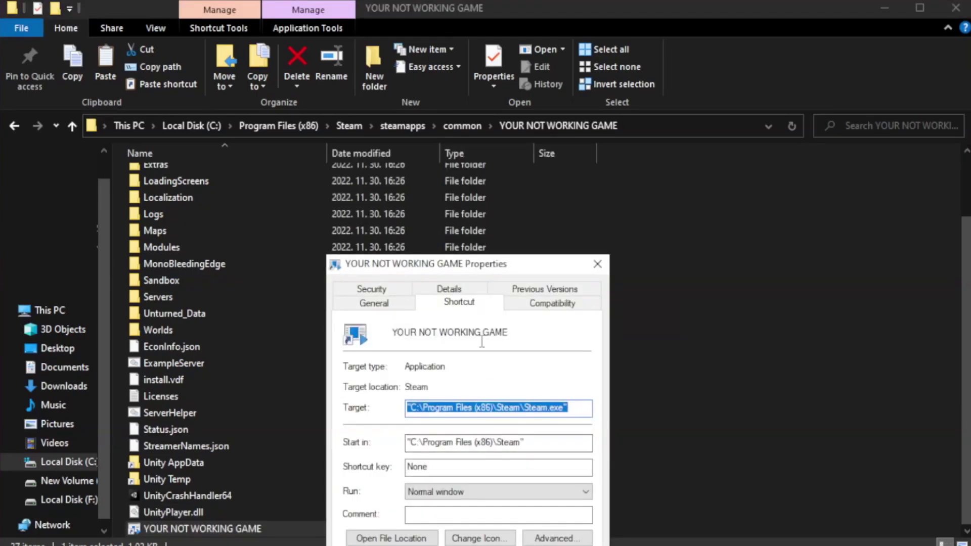
{"action": "left_click_drag", "start_coordinate": [488, 276], "coordinate": [490, 105]}
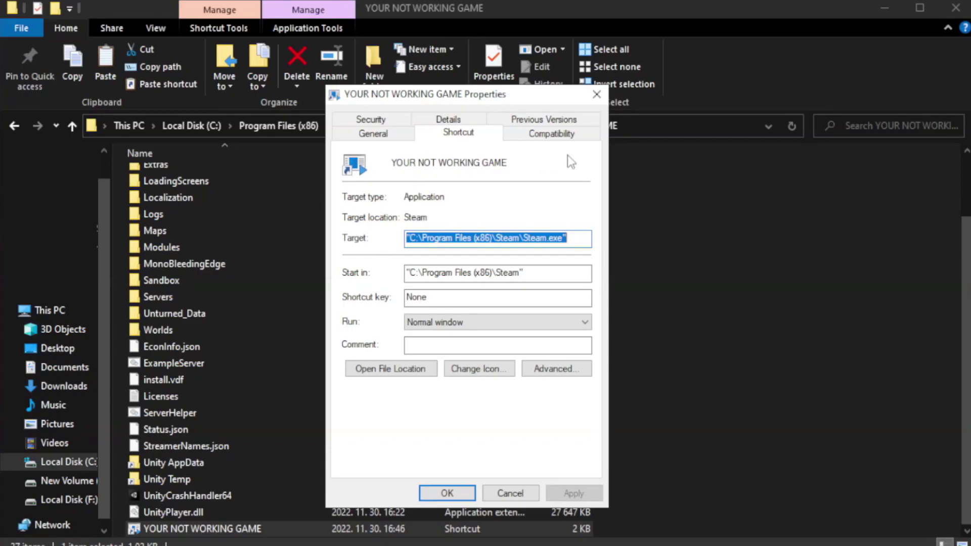
{"action": "left_click", "coordinate": [549, 137]}
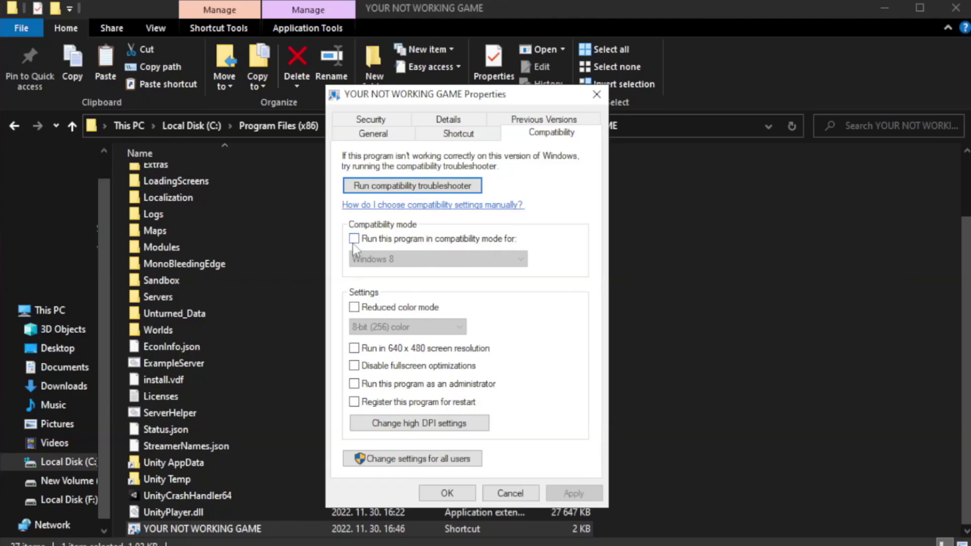
{"action": "left_click", "coordinate": [384, 241]}
{"action": "left_click", "coordinate": [438, 259]}
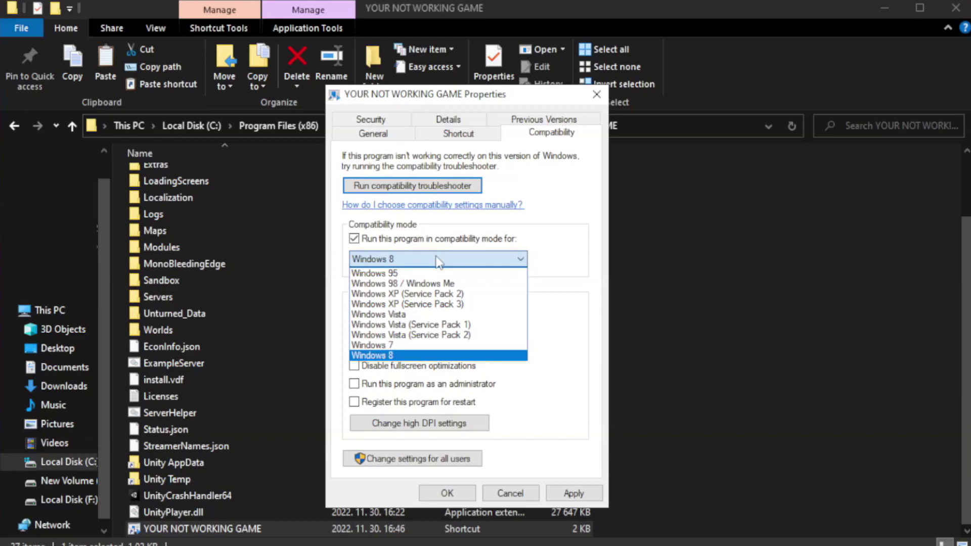
{"action": "left_click", "coordinate": [411, 356]}
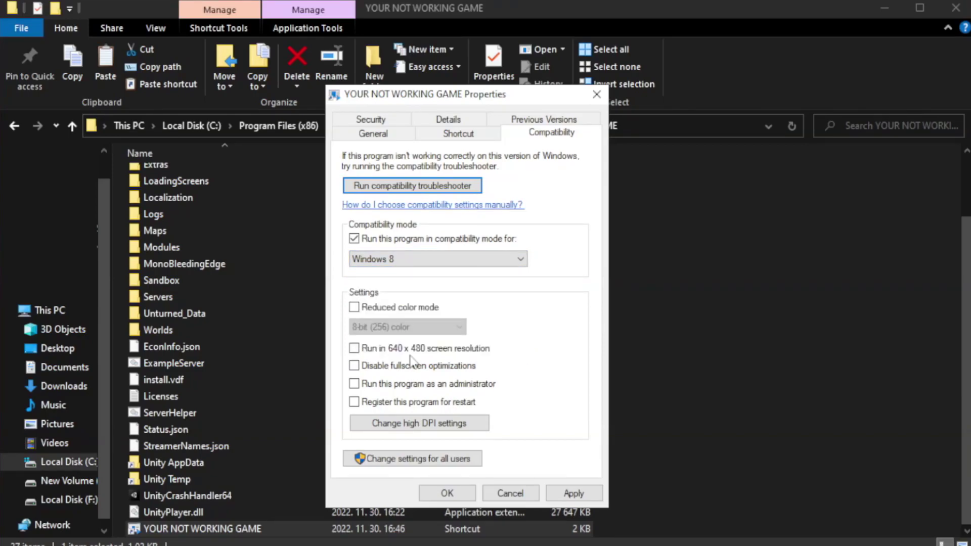
{"action": "left_click", "coordinate": [379, 369]}
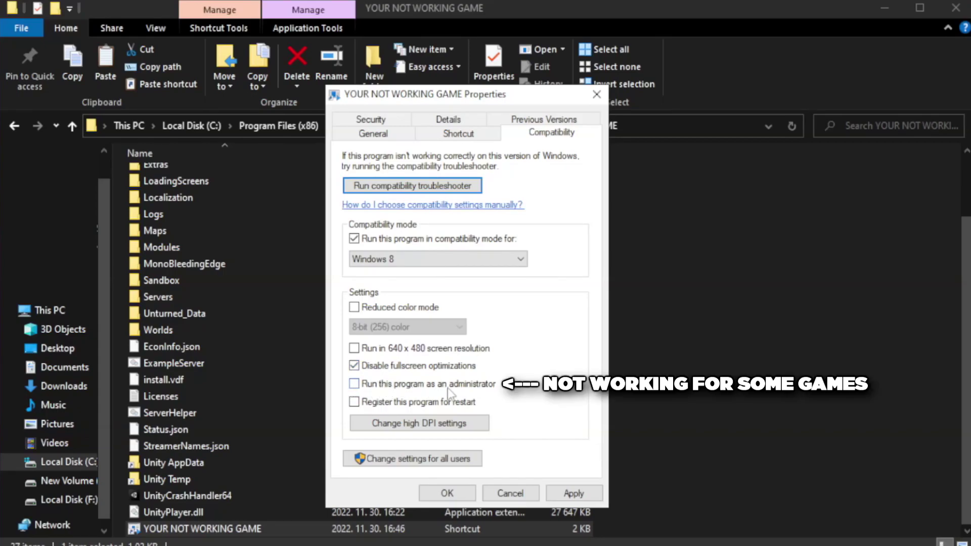
{"action": "left_click", "coordinate": [381, 391]}
{"action": "left_click", "coordinate": [575, 492]}
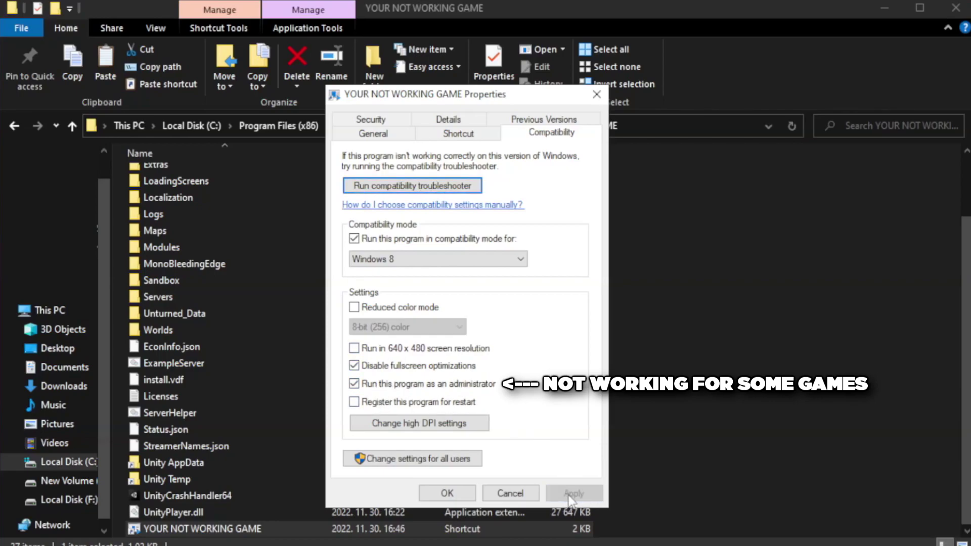
{"action": "left_click", "coordinate": [446, 496]}
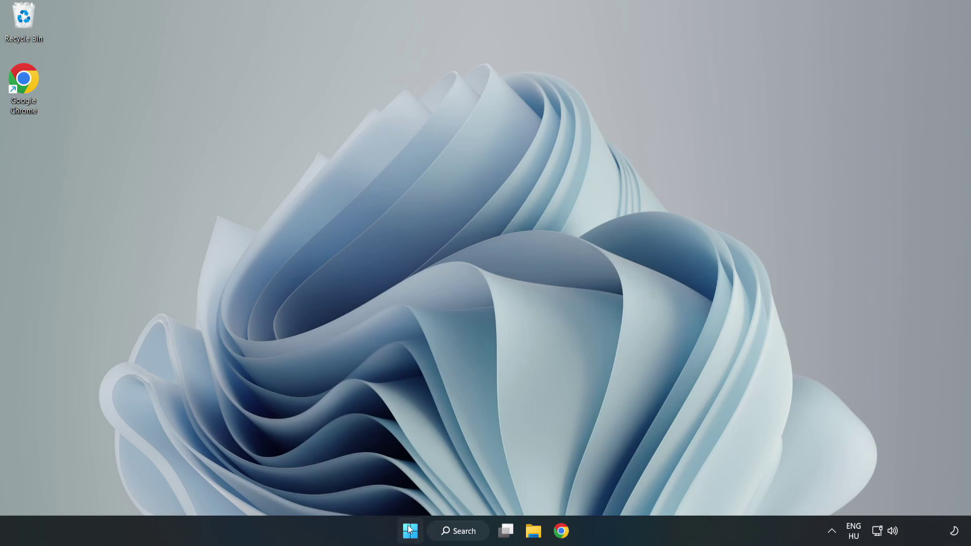
{"action": "right_click", "coordinate": [412, 535]}
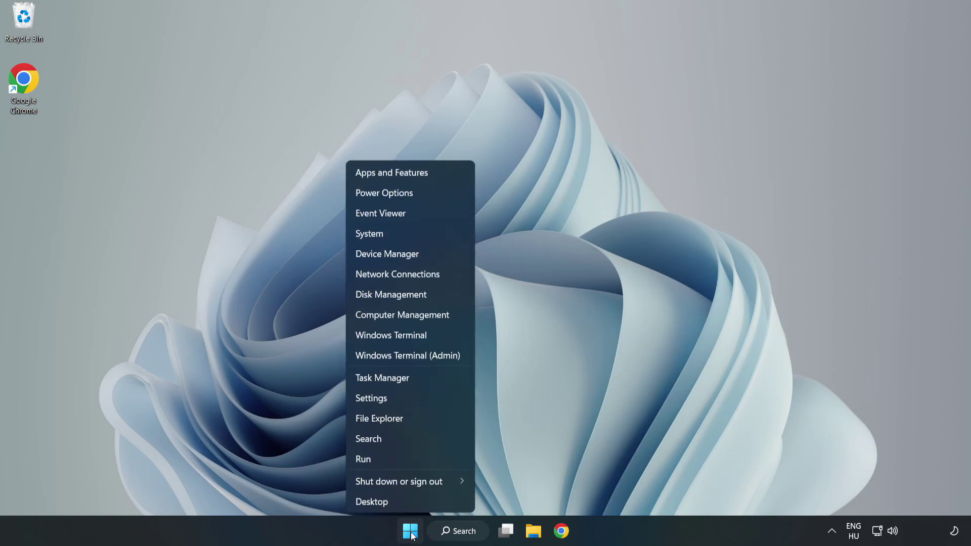
{"action": "left_click", "coordinate": [409, 378]}
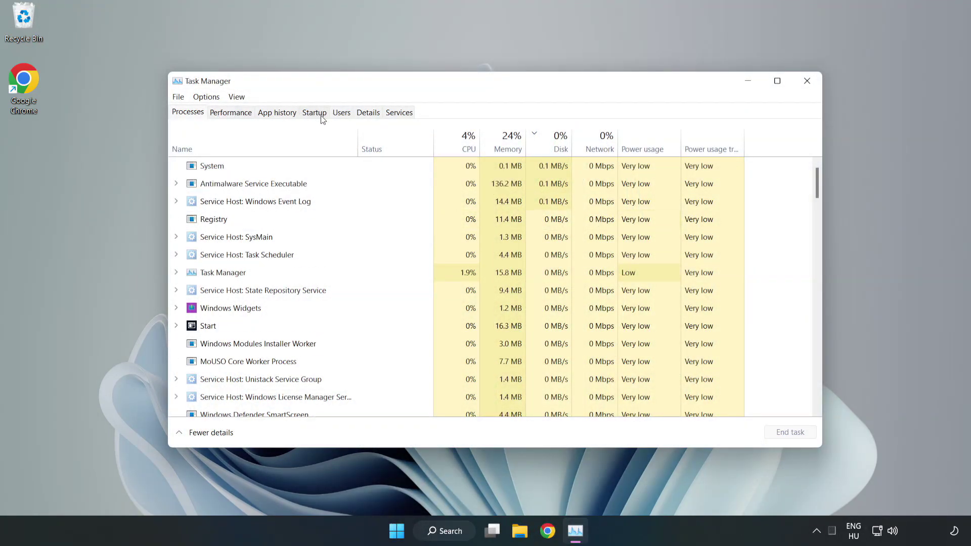
Step: Disable Cortana, Microsoft Edge, Microsoft Teams and Phone Link on the Startup tab, then close Task Manager
{"action": "left_click", "coordinate": [316, 116]}
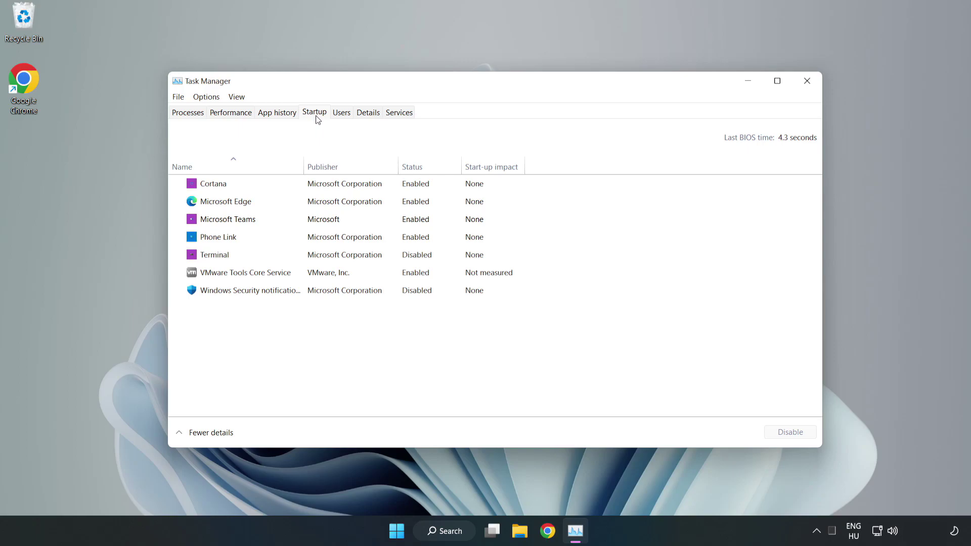
{"action": "left_click", "coordinate": [335, 190]}
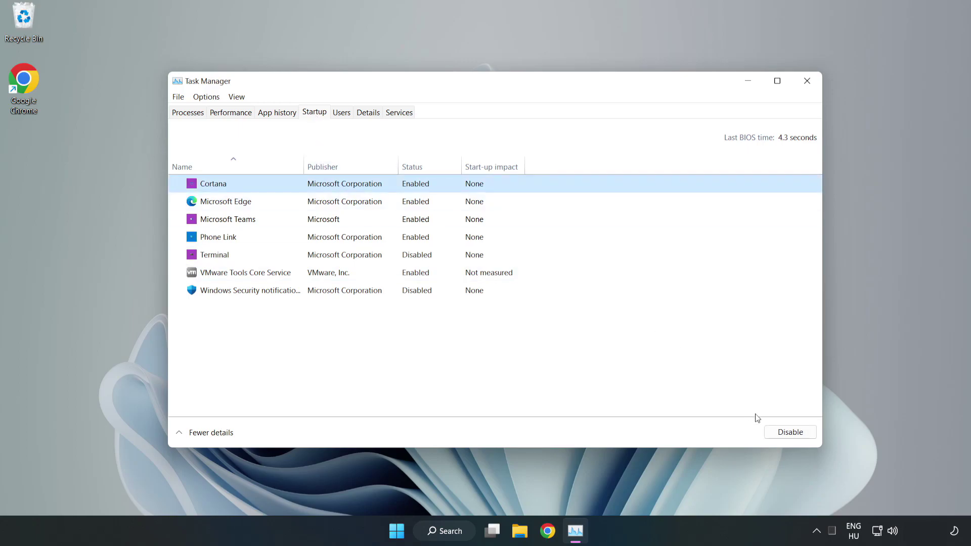
{"action": "left_click", "coordinate": [787, 432]}
{"action": "left_click", "coordinate": [421, 201]}
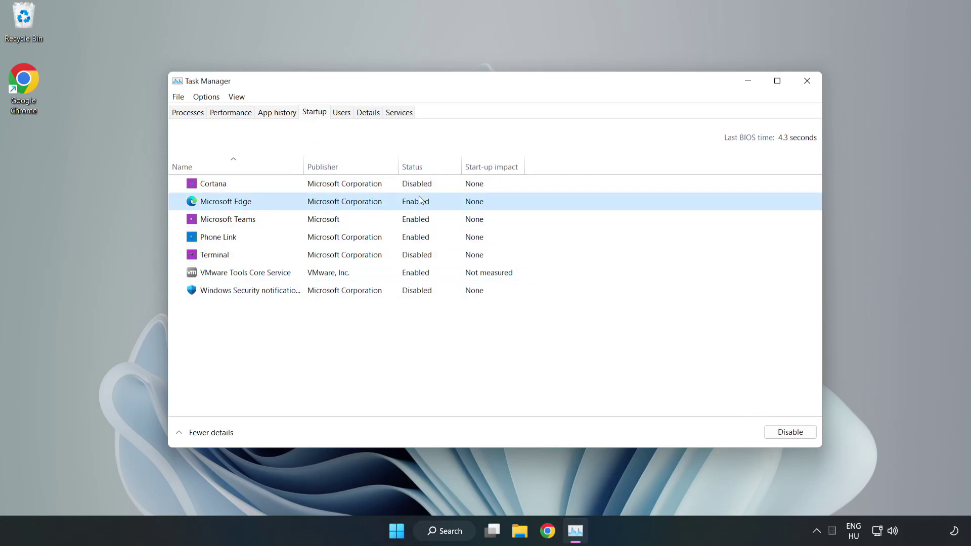
{"action": "left_click", "coordinate": [780, 431]}
{"action": "left_click", "coordinate": [333, 222]}
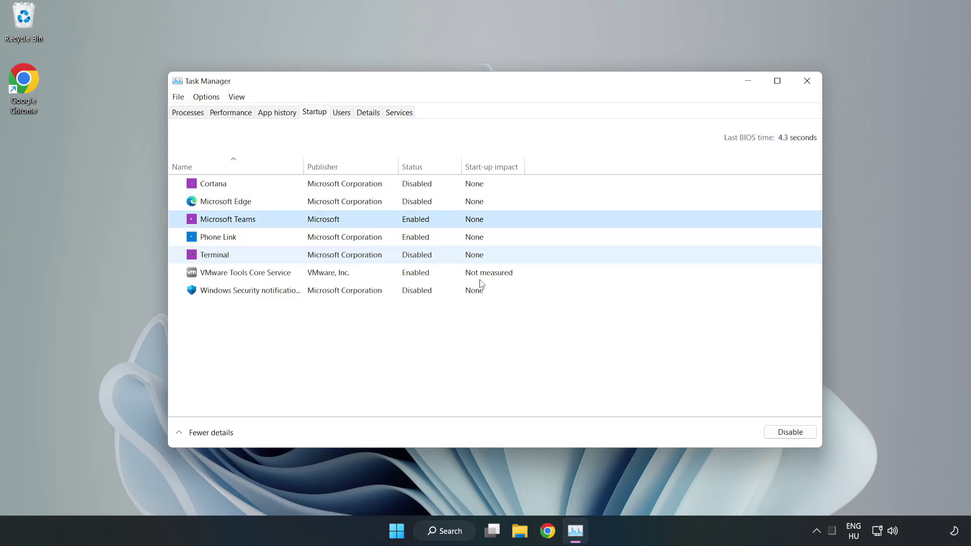
{"action": "left_click", "coordinate": [786, 433]}
{"action": "left_click", "coordinate": [324, 239]}
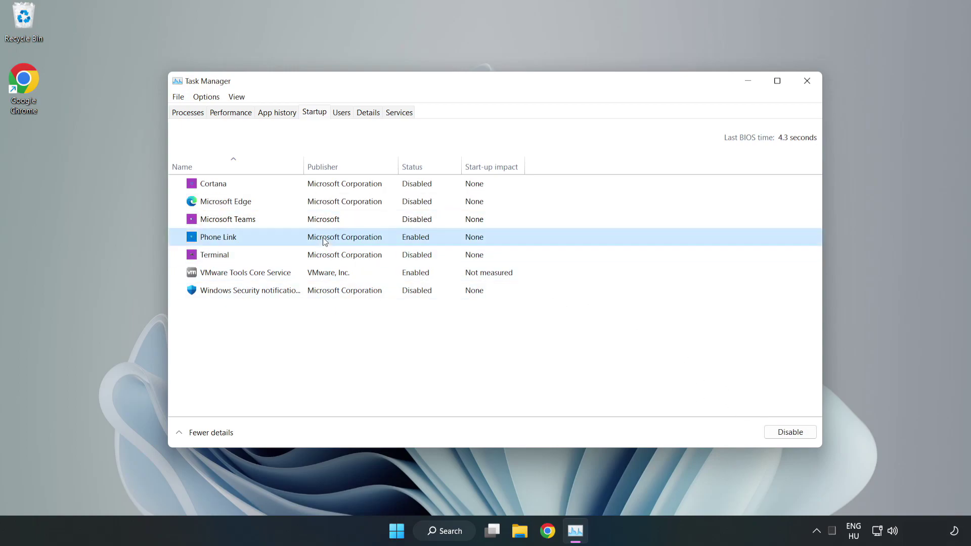
{"action": "left_click", "coordinate": [779, 433]}
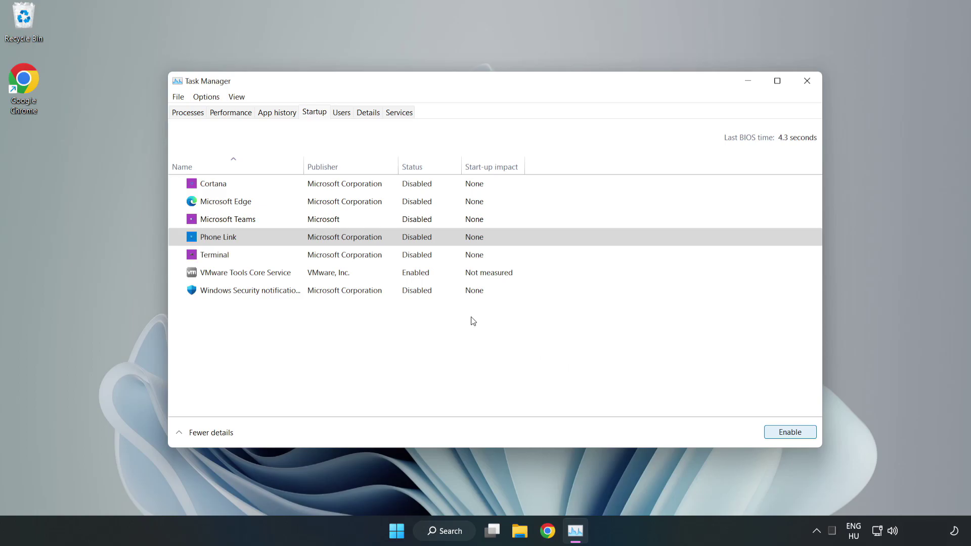
{"action": "left_click", "coordinate": [808, 83]}
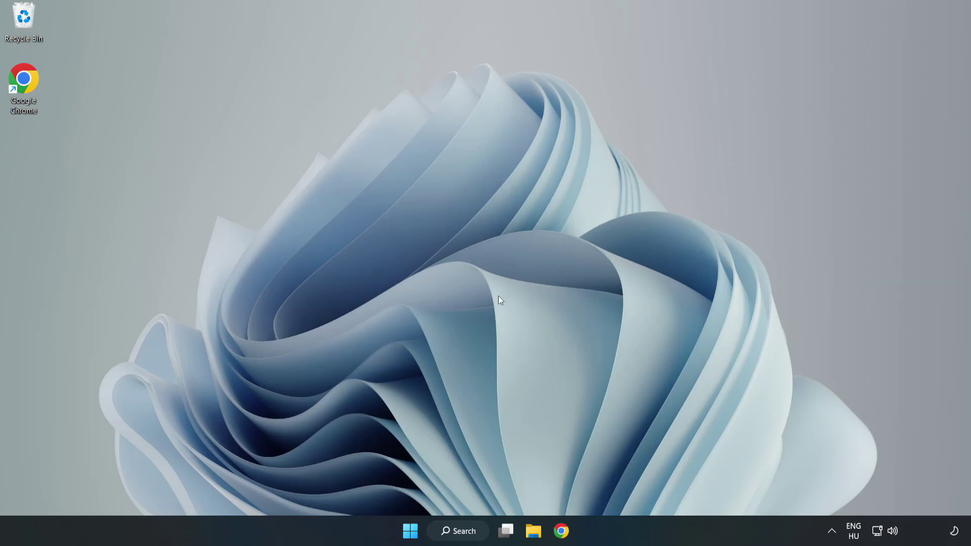
Step: Download the DirectX End-User Runtime Web Installer in Chrome and run dxwebsetup.exe
{"action": "left_click", "coordinate": [560, 531]}
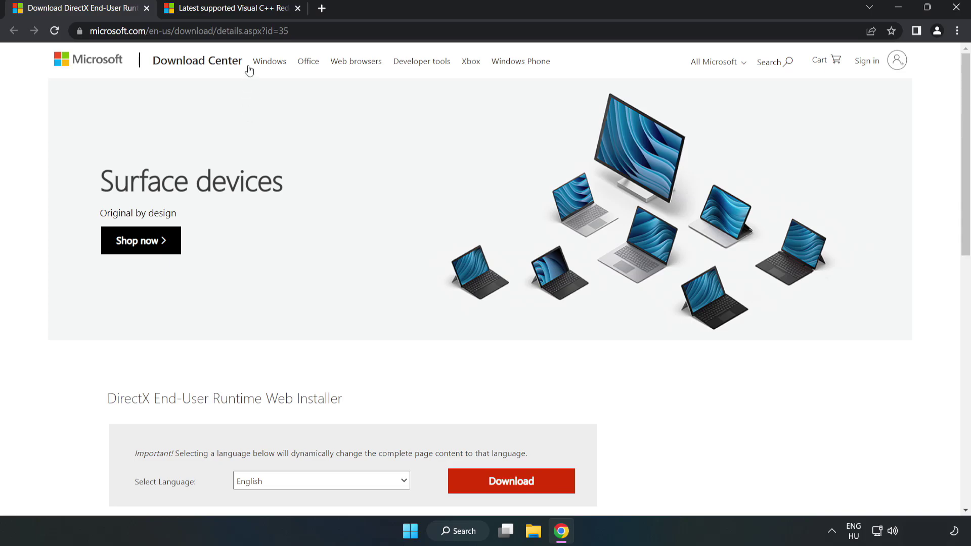
{"action": "key", "text": "ctrl+l"}
{"action": "key", "text": "End"}
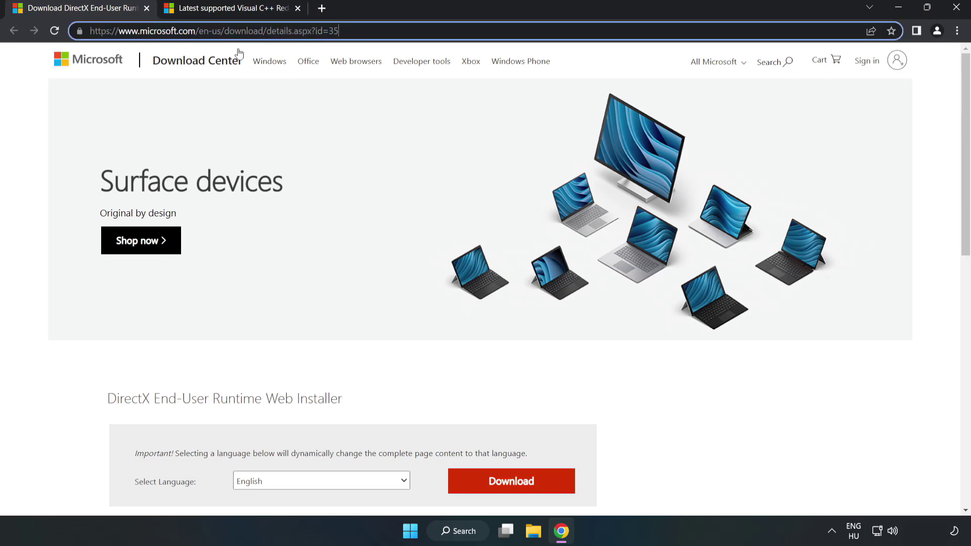
{"action": "left_click", "coordinate": [41, 116]}
{"action": "scroll", "coordinate": [40, 115], "scroll_direction": "down", "scroll_amount": 3}
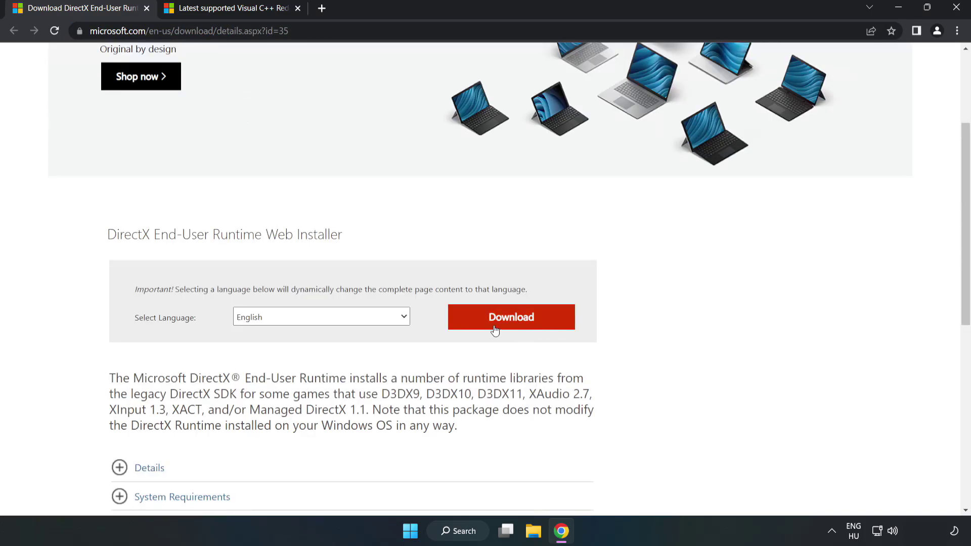
{"action": "left_click", "coordinate": [516, 328]}
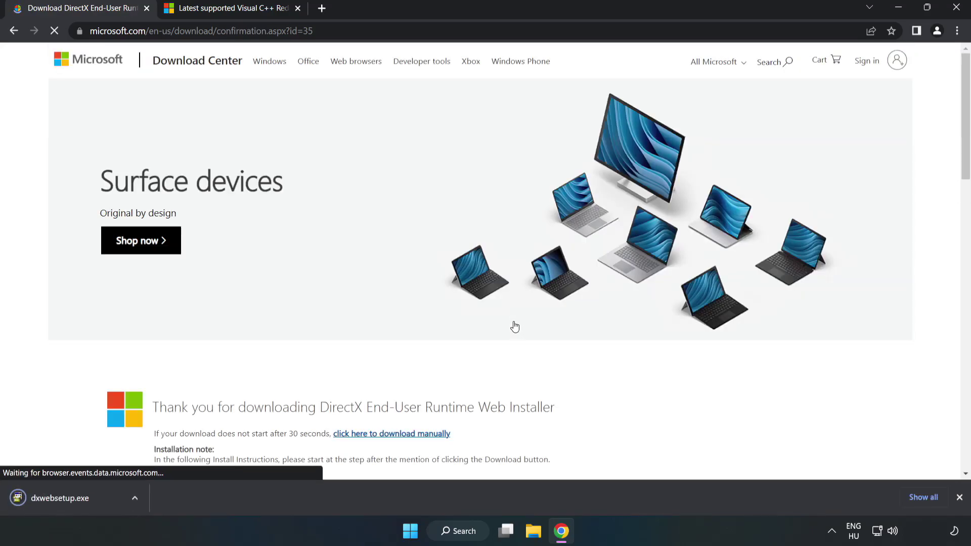
{"action": "left_click", "coordinate": [71, 499]}
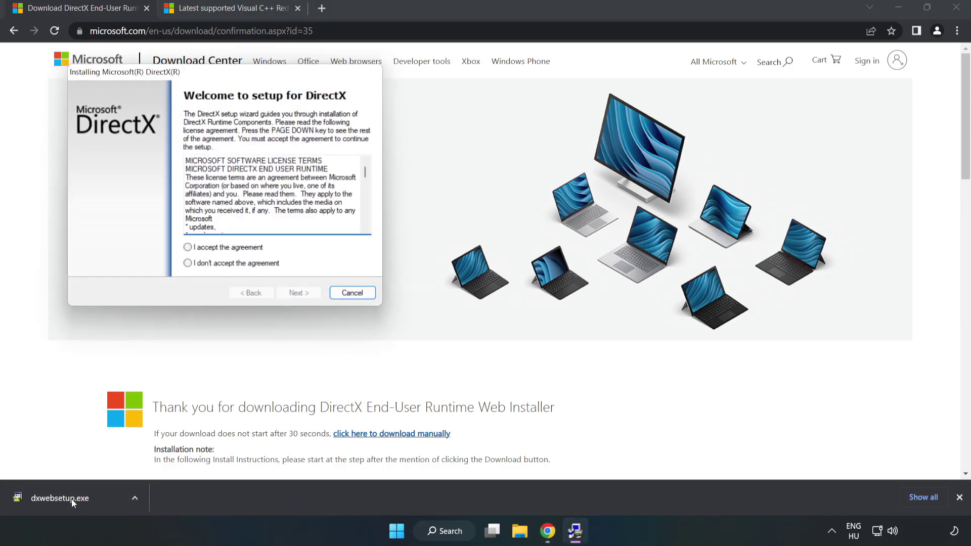
Step: Accept the DirectX license and finish setup, which reports DirectX already installed
{"action": "left_click_drag", "start_coordinate": [221, 81], "coordinate": [473, 160]}
{"action": "left_click_drag", "start_coordinate": [618, 258], "coordinate": [610, 313]}
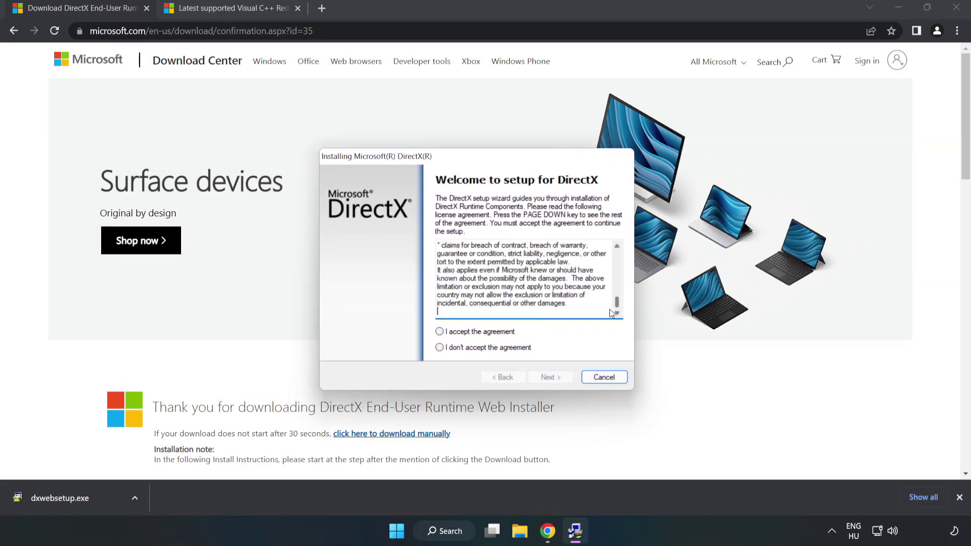
{"action": "left_click", "coordinate": [450, 332]}
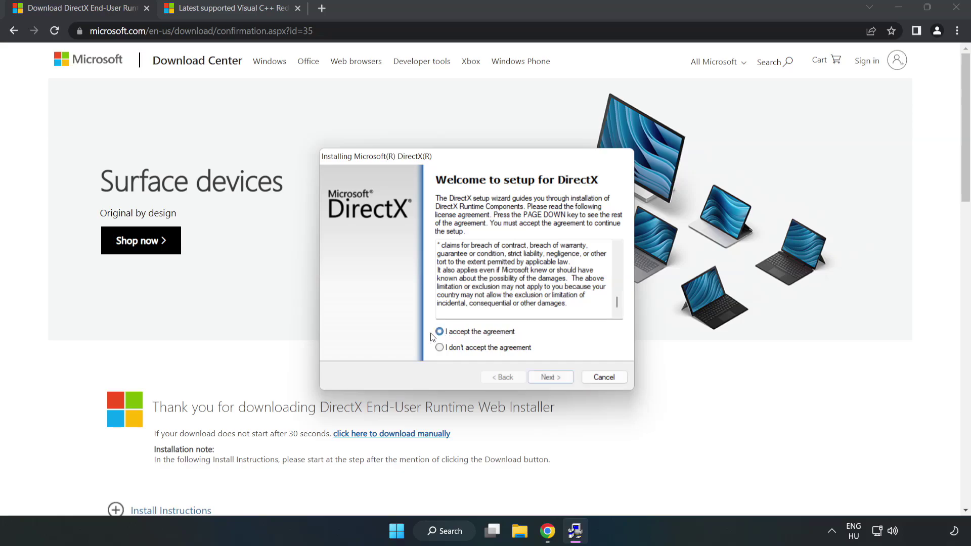
{"action": "left_click", "coordinate": [555, 380]}
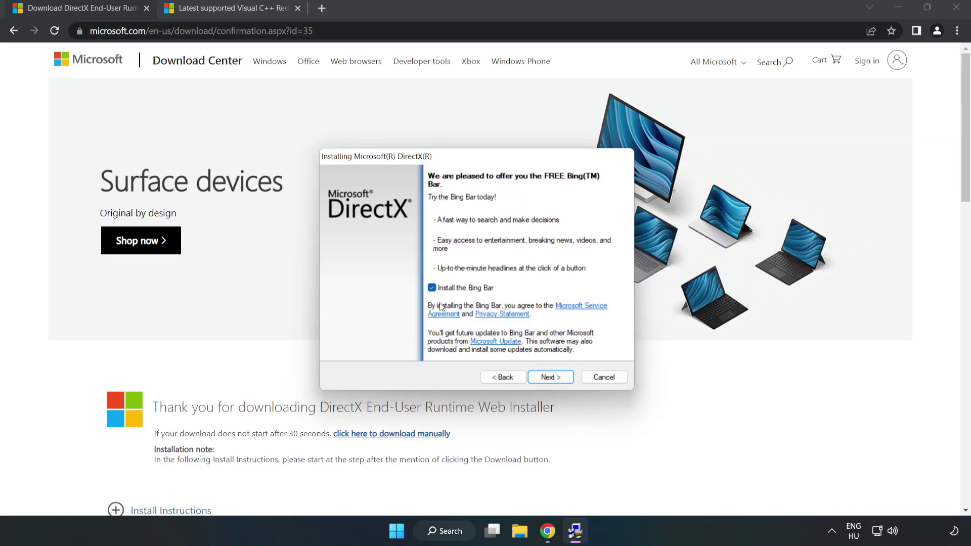
{"action": "left_click", "coordinate": [558, 378]}
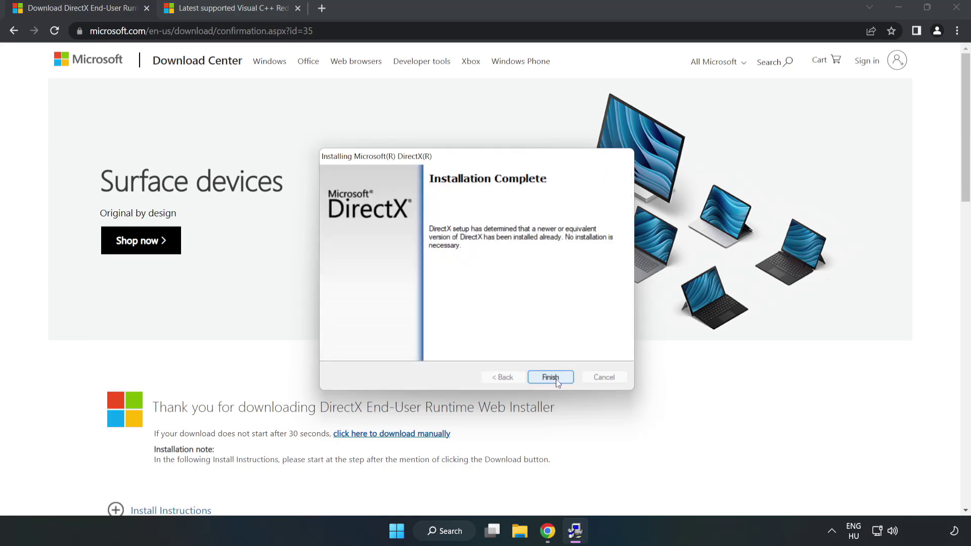
{"action": "left_click", "coordinate": [551, 378]}
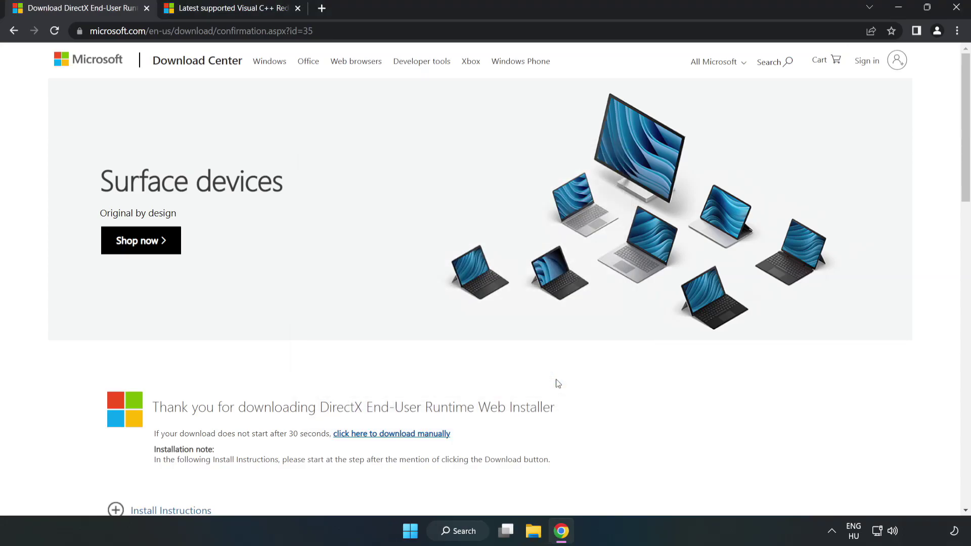
Step: Switch to the Visual C++ Redistributable page and find the Visual Studio 2015–2022 table
{"action": "left_click", "coordinate": [145, 10]}
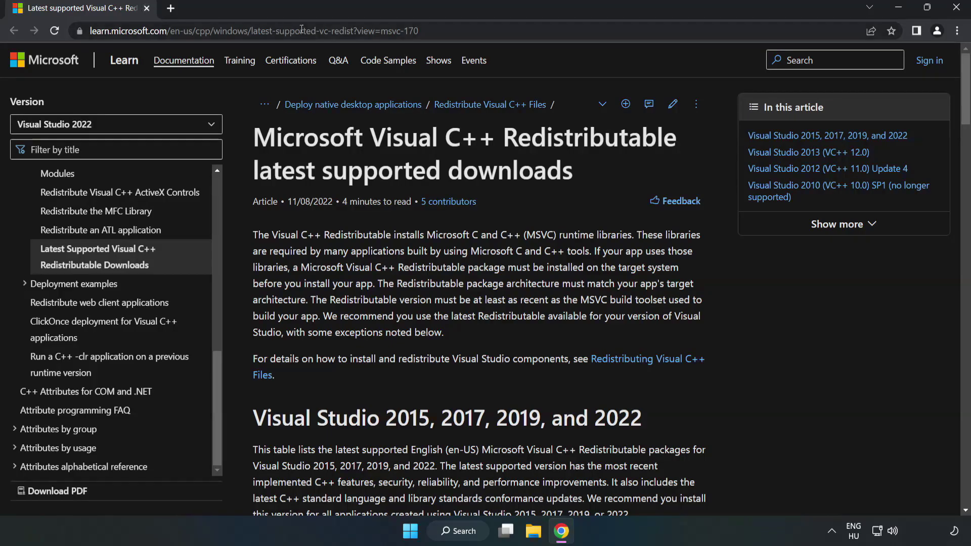
{"action": "left_click", "coordinate": [420, 31]}
{"action": "left_click_drag", "start_coordinate": [420, 31], "coordinate": [350, 31]}
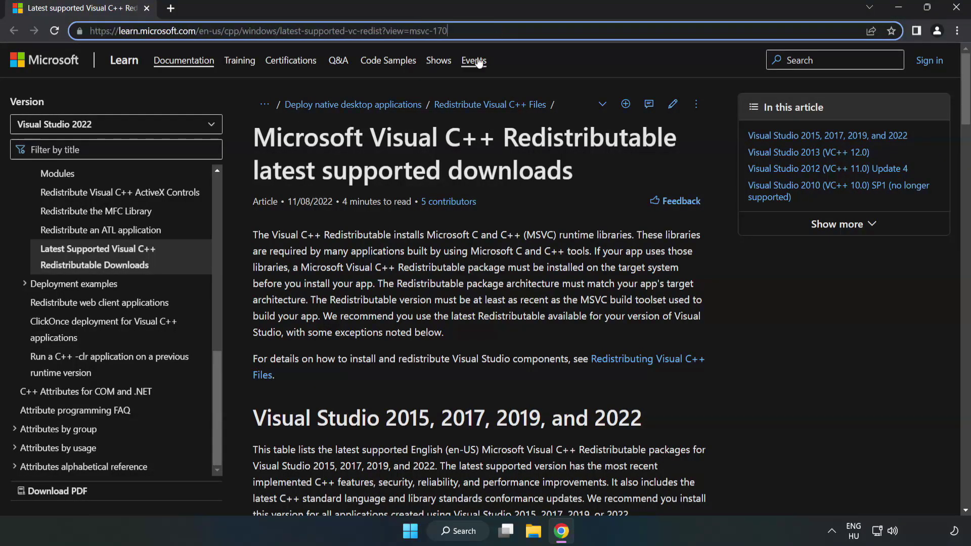
{"action": "left_click", "coordinate": [387, 181]}
{"action": "scroll", "coordinate": [387, 181], "scroll_direction": "down", "scroll_amount": 6}
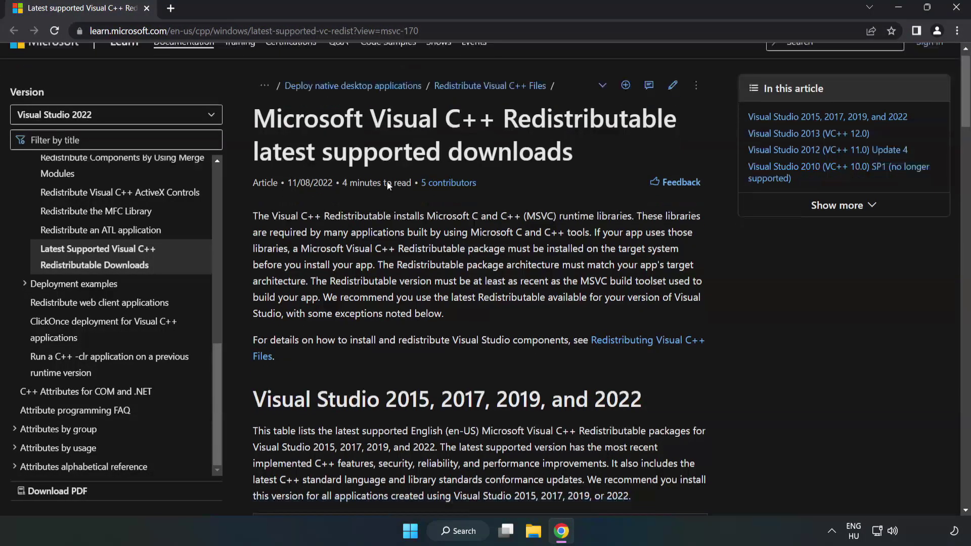
{"action": "scroll", "coordinate": [391, 191], "scroll_direction": "down", "scroll_amount": 1}
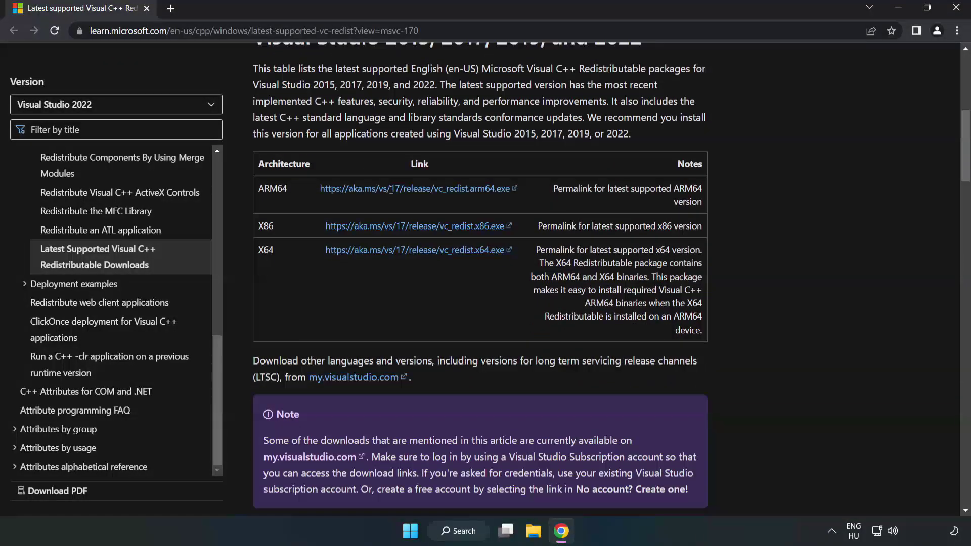
{"action": "scroll", "coordinate": [358, 191], "scroll_direction": "up", "scroll_amount": 1}
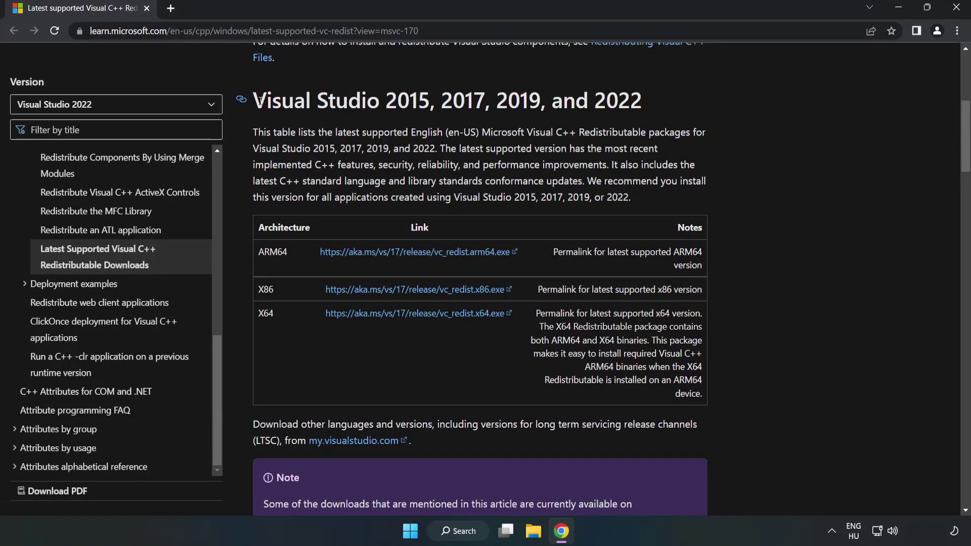
{"action": "left_click_drag", "start_coordinate": [259, 99], "coordinate": [643, 103]}
{"action": "left_click", "coordinate": [601, 127]}
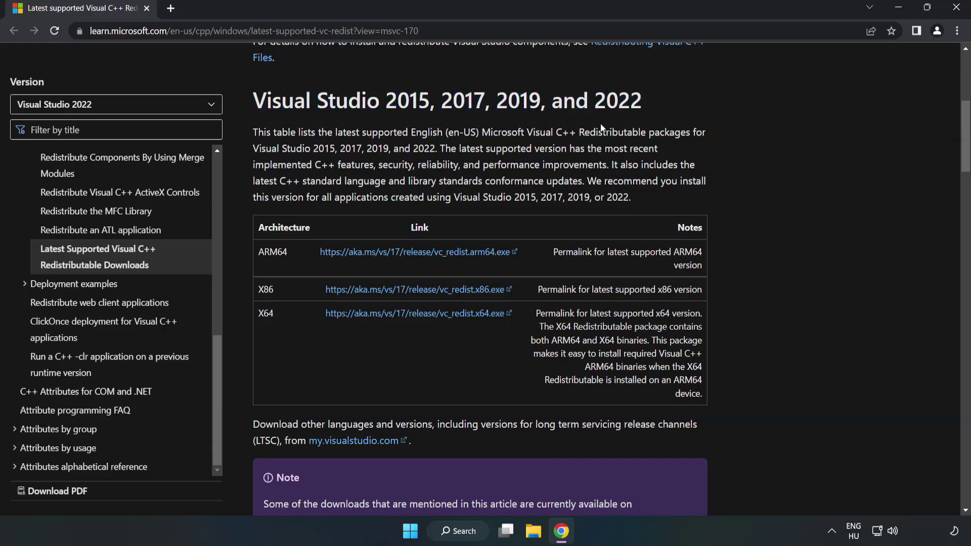
Step: Download the ARM64, x86 and x64 vc_redist installers from that table
{"action": "left_click", "coordinate": [399, 250]}
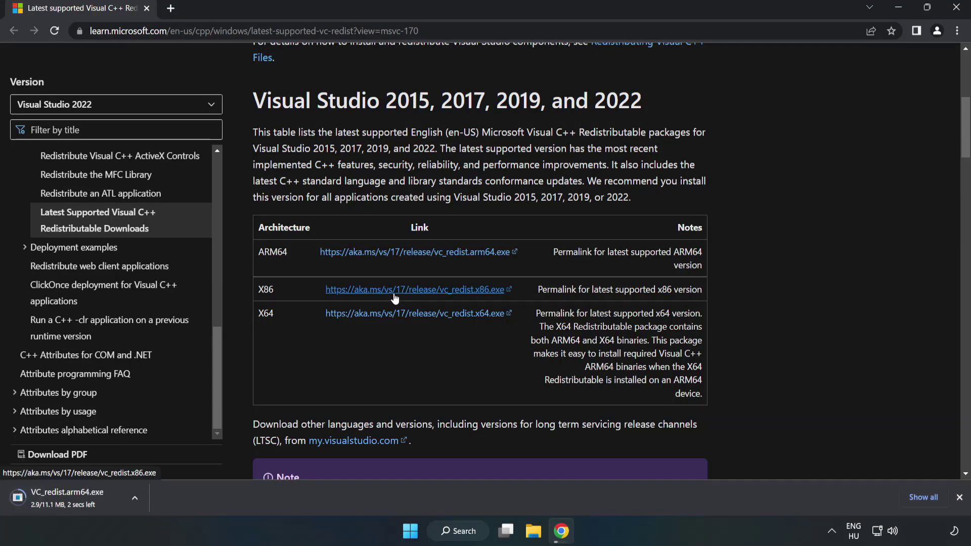
{"action": "left_click", "coordinate": [395, 298]}
{"action": "left_click", "coordinate": [407, 315]}
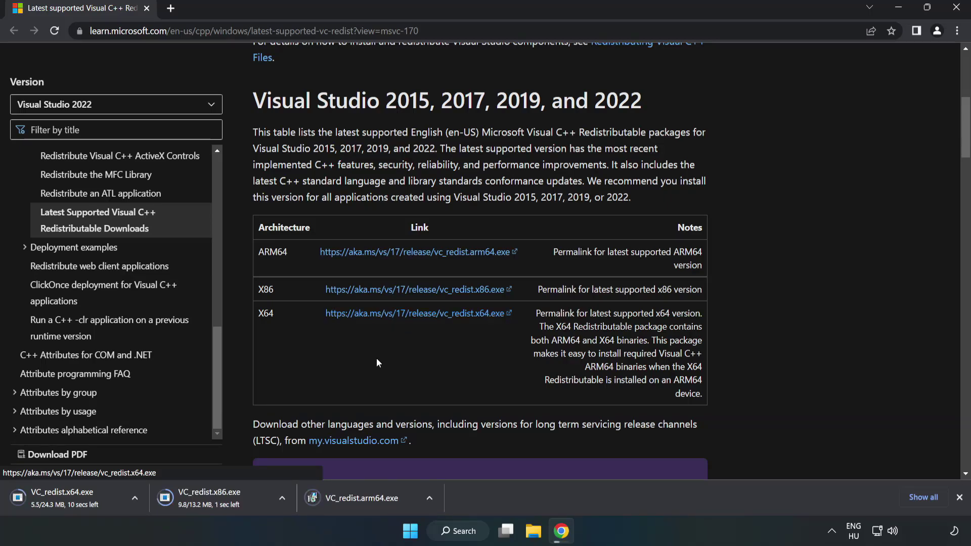
Step: Try installing the ARM64 redistributable, which fails as unsupported, and close its setup
{"action": "left_click", "coordinate": [370, 499]}
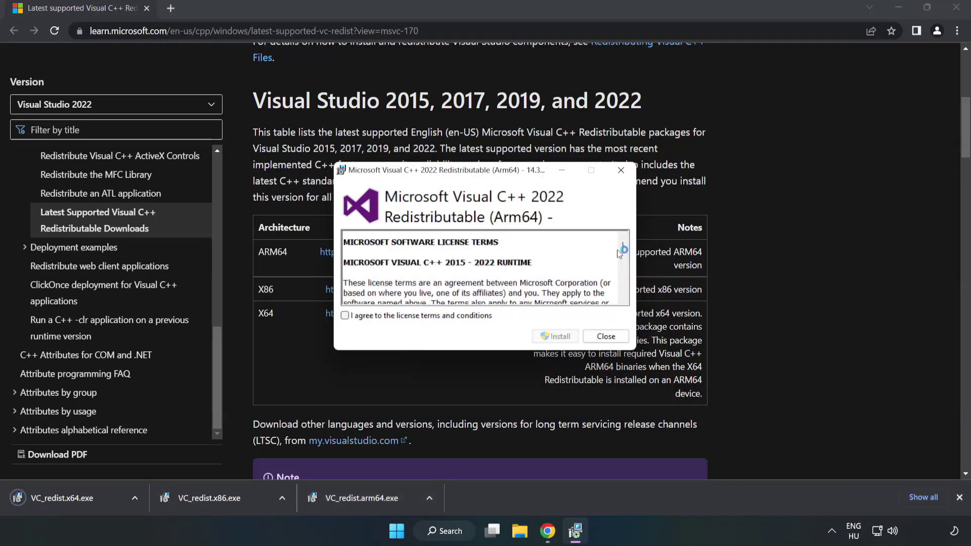
{"action": "left_click_drag", "start_coordinate": [624, 246], "coordinate": [624, 297]}
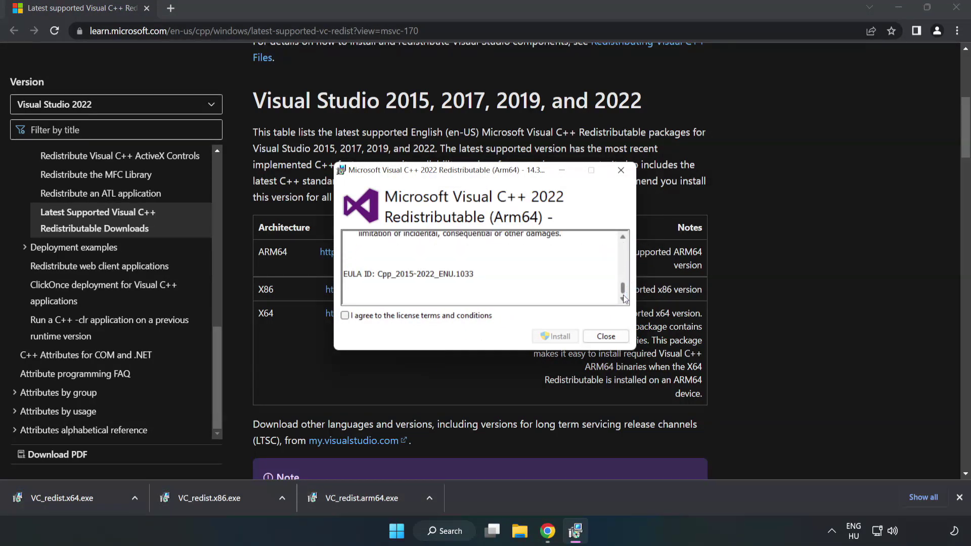
{"action": "left_click", "coordinate": [345, 316]}
{"action": "left_click", "coordinate": [557, 336]}
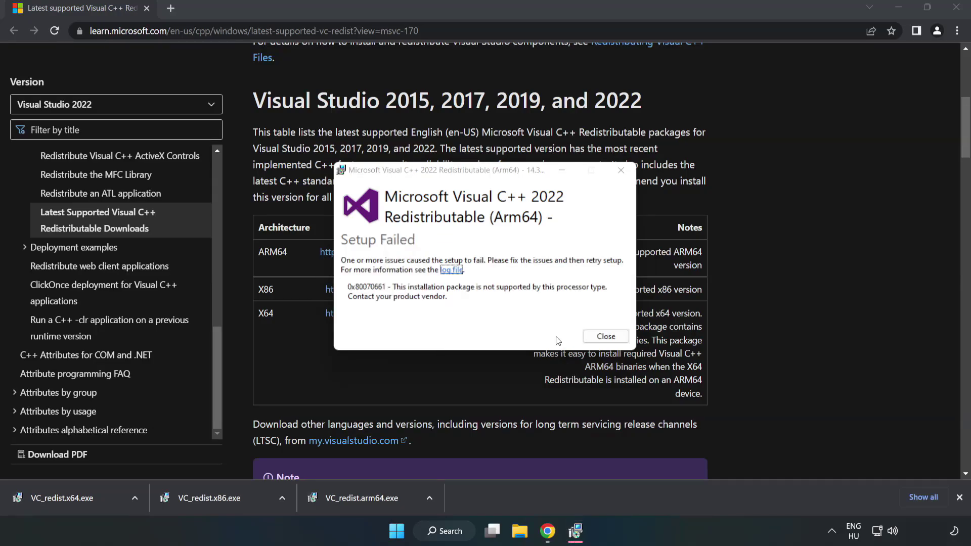
{"action": "left_click", "coordinate": [606, 336]}
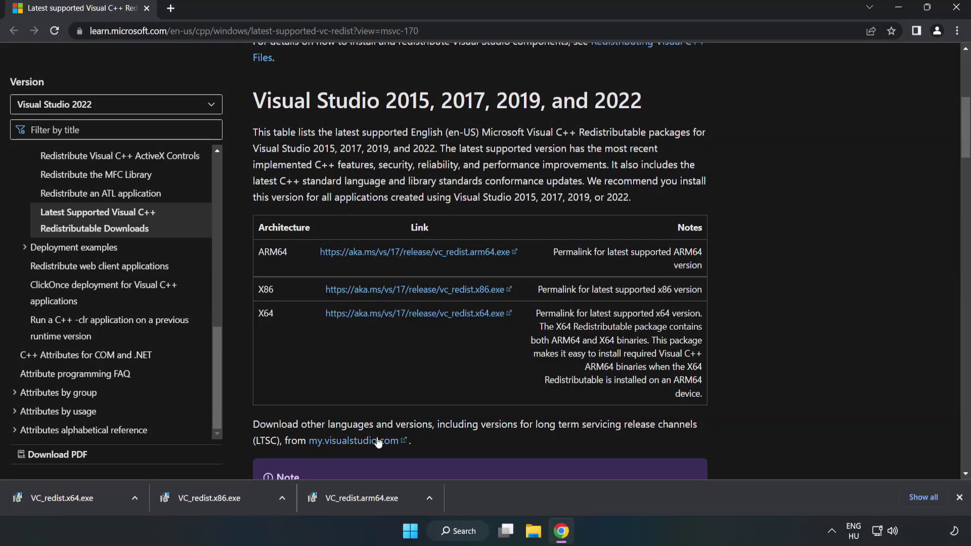
Step: Accept the licence and install the x86 Visual C++ 2015–2022 redistributable
{"action": "left_click", "coordinate": [215, 499]}
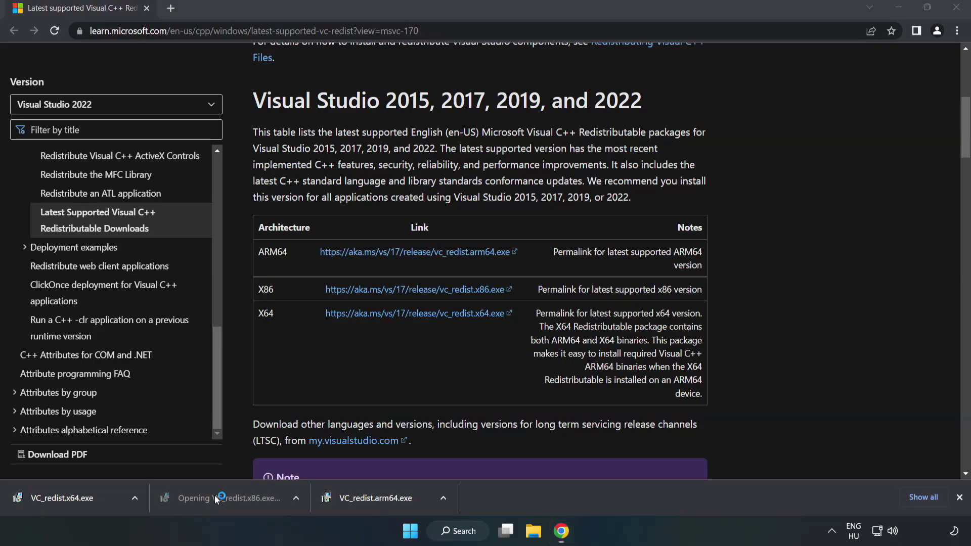
{"action": "left_click_drag", "start_coordinate": [620, 248], "coordinate": [622, 302]}
{"action": "left_click", "coordinate": [345, 316]}
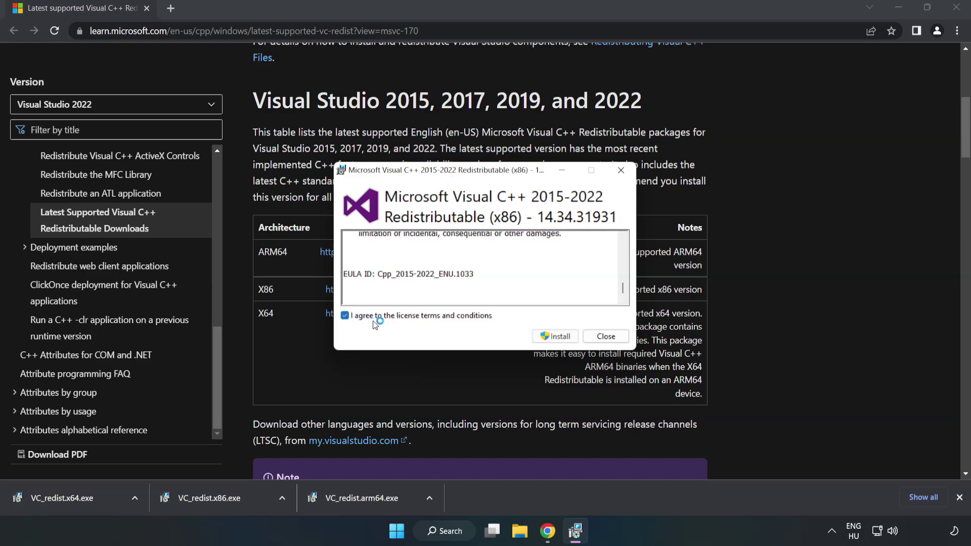
{"action": "left_click", "coordinate": [551, 337]}
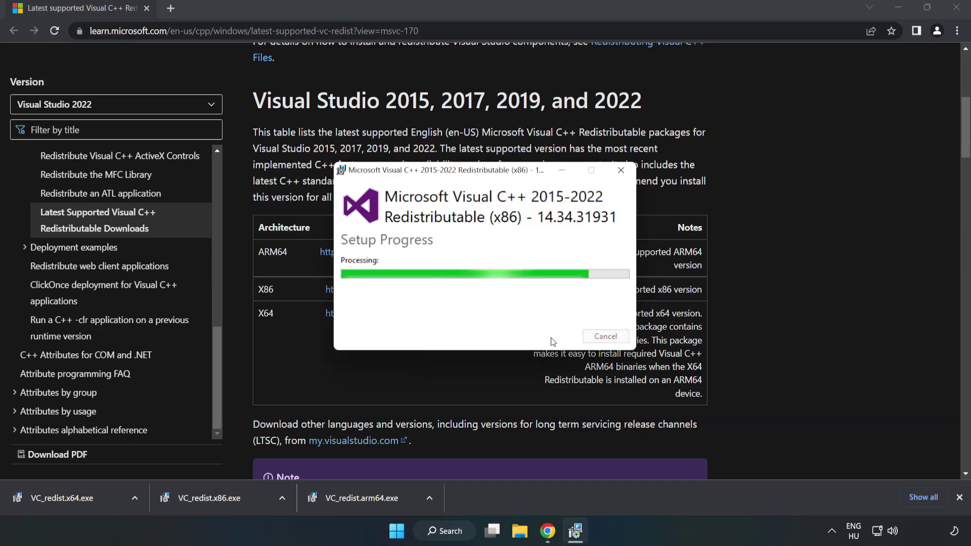
{"action": "left_click", "coordinate": [606, 337]}
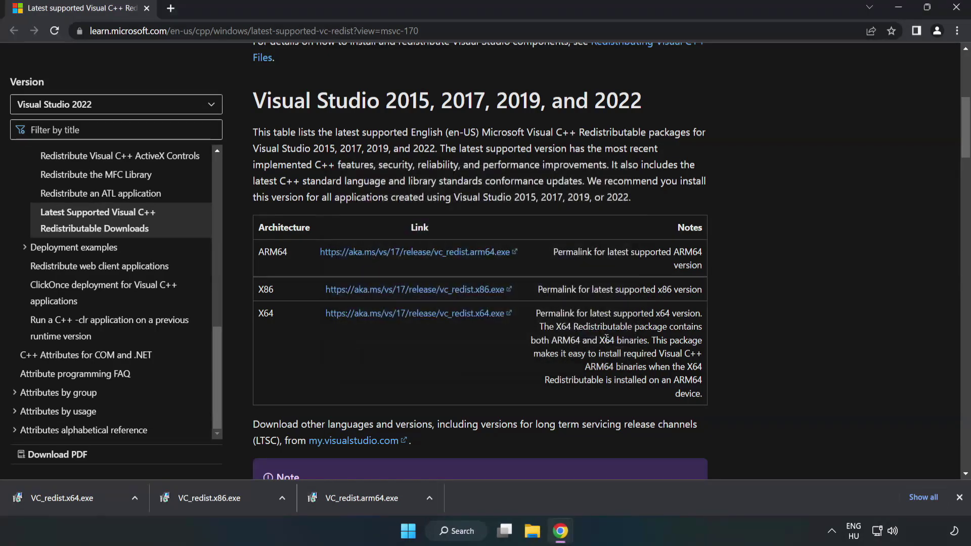
Step: Accept the licence and install the x64 Visual C++ 2015–2022 redistributable 14.34.31931
{"action": "left_click", "coordinate": [53, 494]}
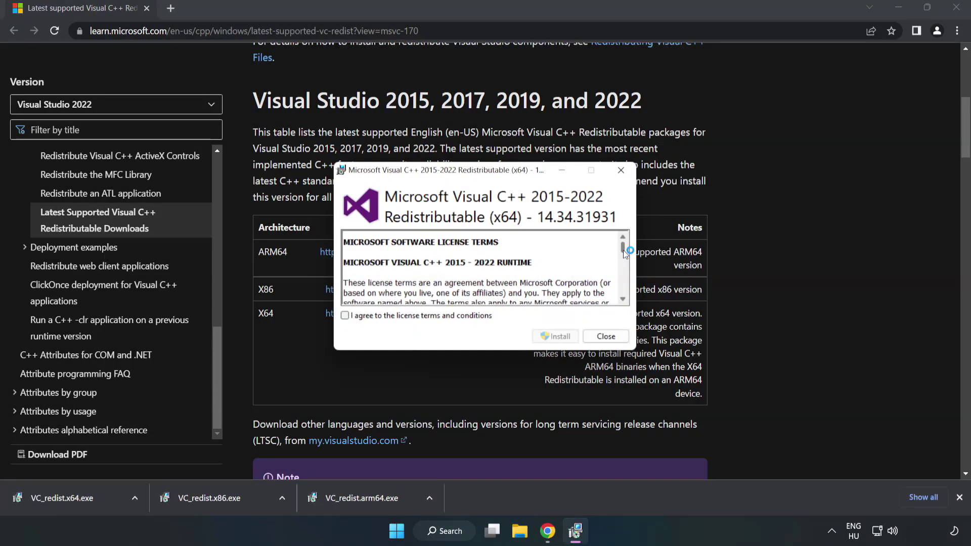
{"action": "left_click_drag", "start_coordinate": [623, 250], "coordinate": [624, 296]}
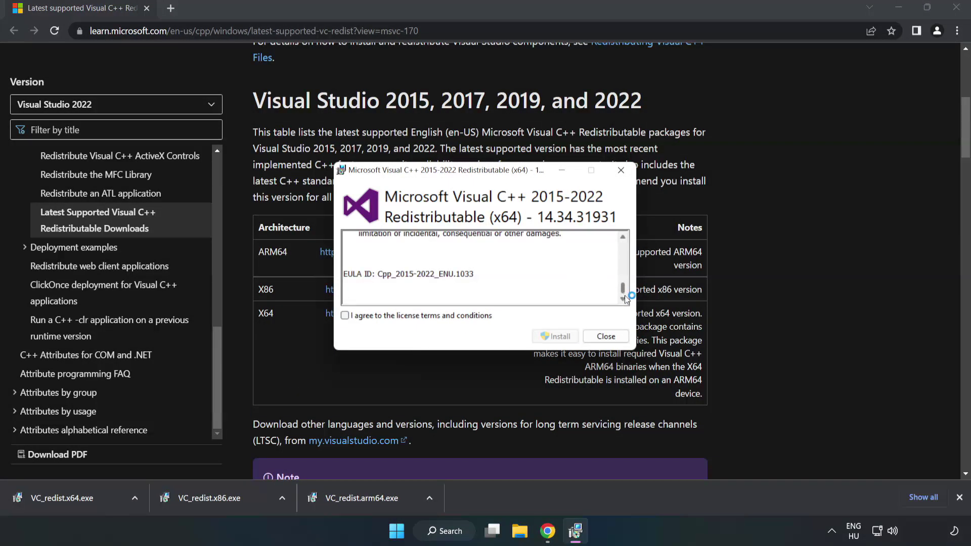
{"action": "left_click", "coordinate": [346, 316]}
{"action": "left_click", "coordinate": [552, 336]}
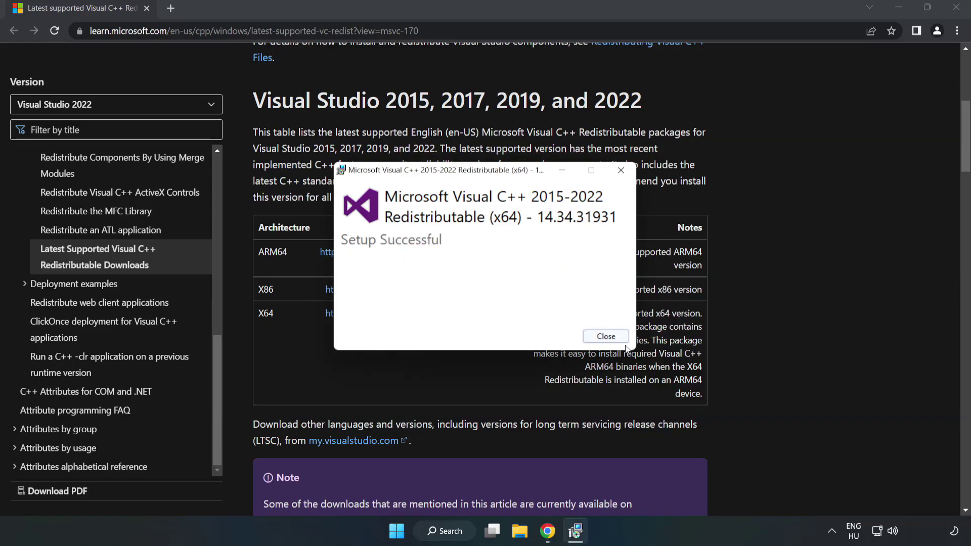
{"action": "left_click", "coordinate": [610, 338]}
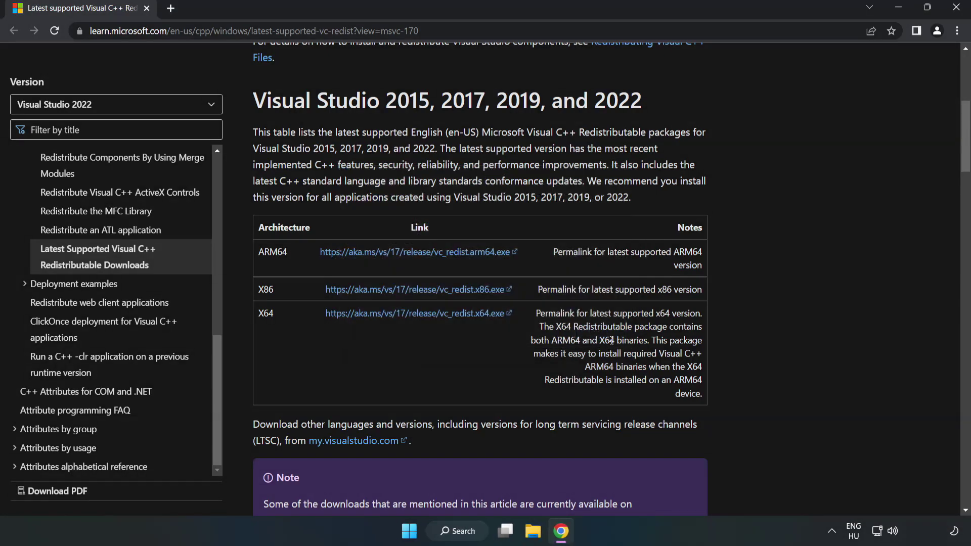
Step: Close Chrome, search for cmd, and run Command Prompt as administrator, centring its window
{"action": "left_click", "coordinate": [958, 13]}
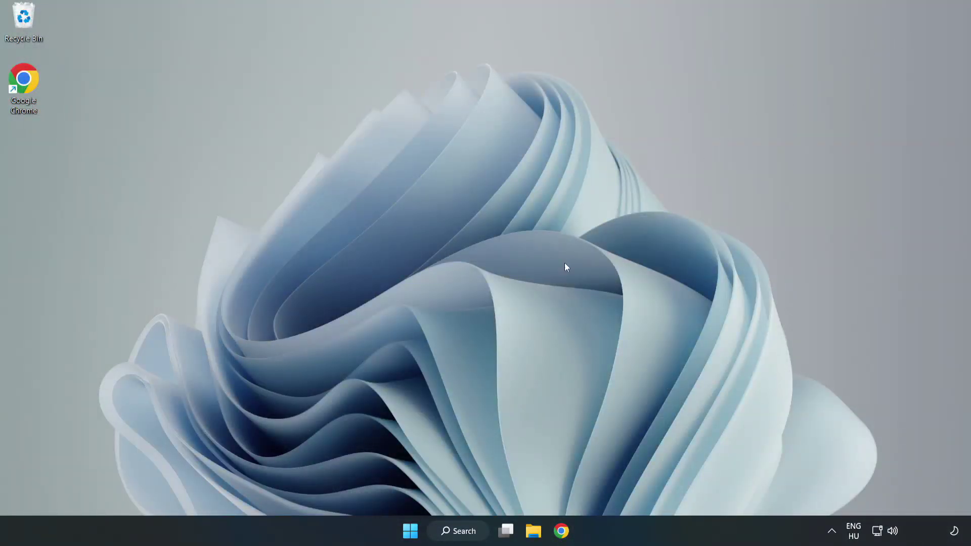
{"action": "left_click", "coordinate": [469, 532]}
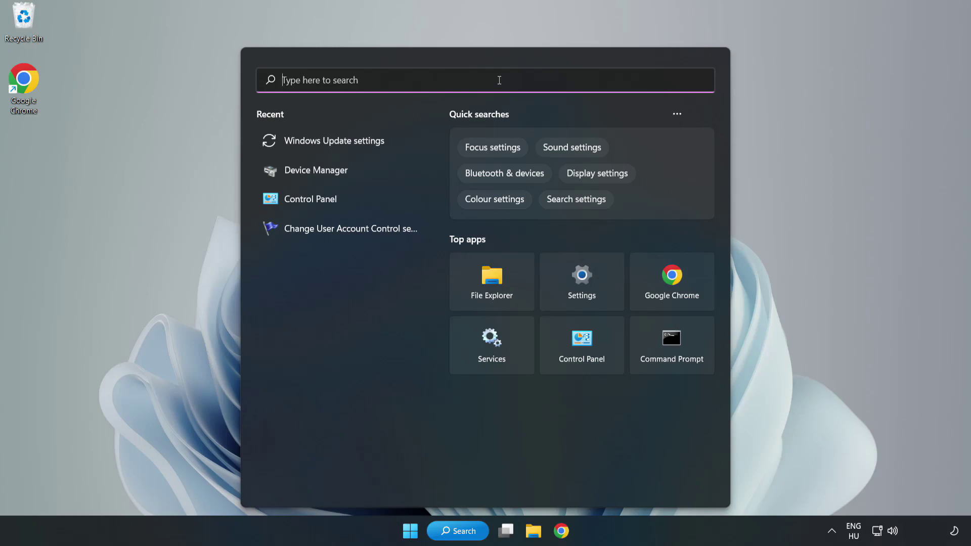
{"action": "type", "text": "cmd"}
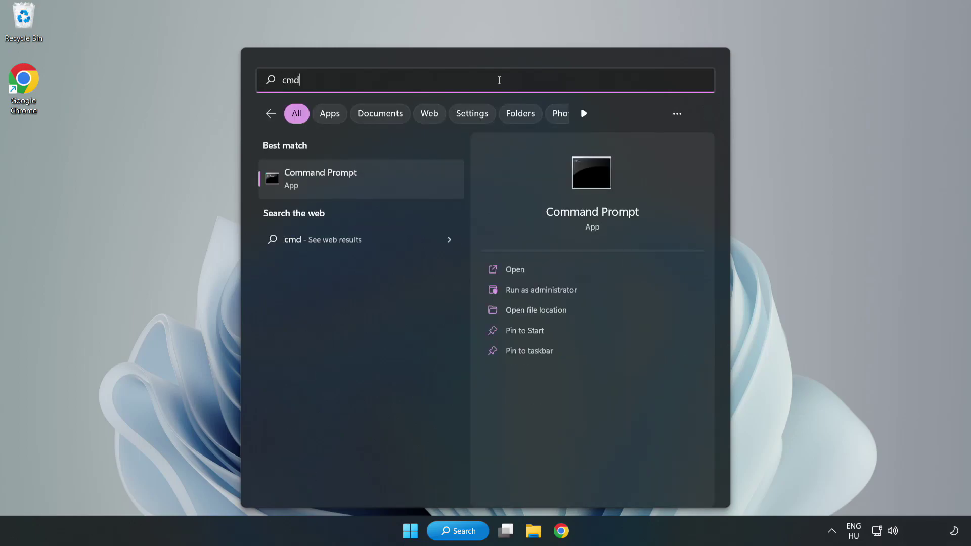
{"action": "left_click", "coordinate": [382, 184]}
{"action": "right_click", "coordinate": [382, 184]}
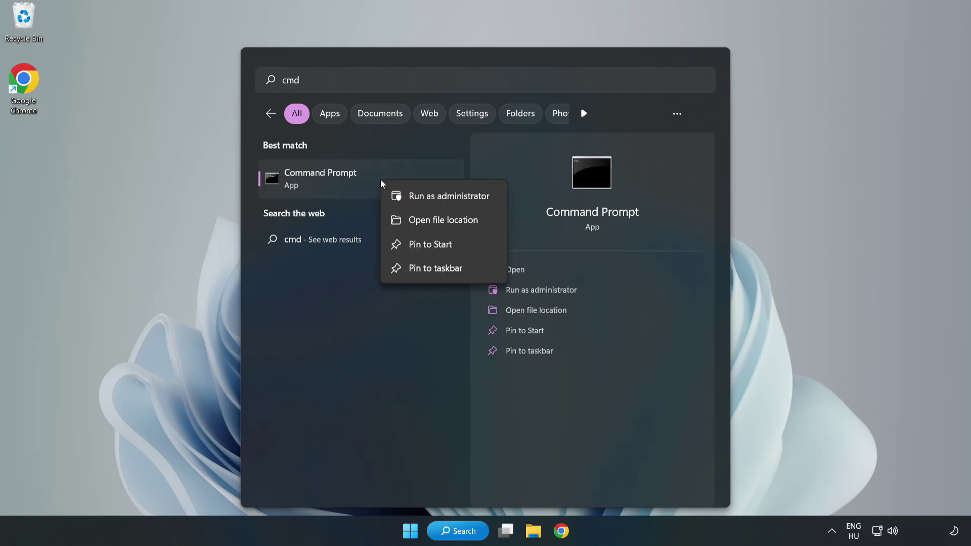
{"action": "left_click", "coordinate": [421, 198]}
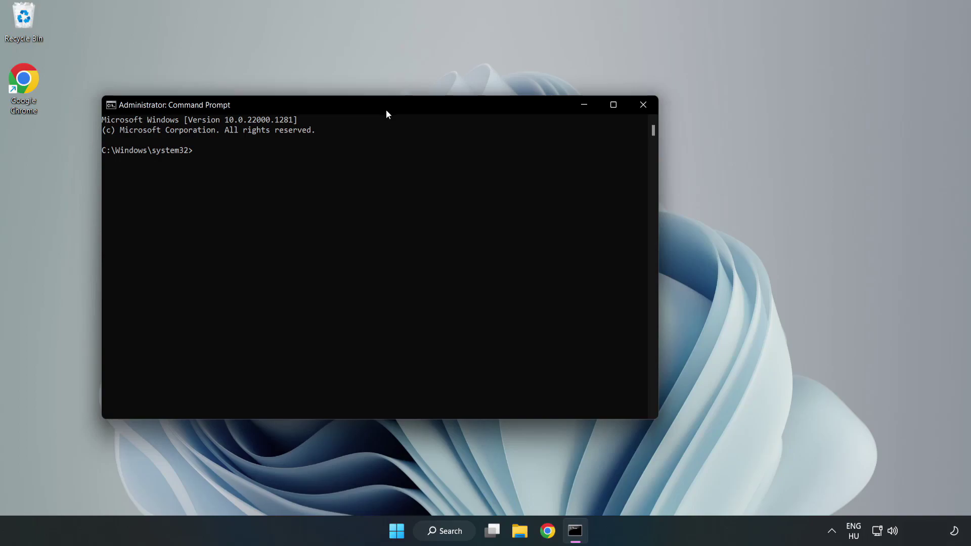
{"action": "left_click_drag", "start_coordinate": [388, 114], "coordinate": [495, 114]}
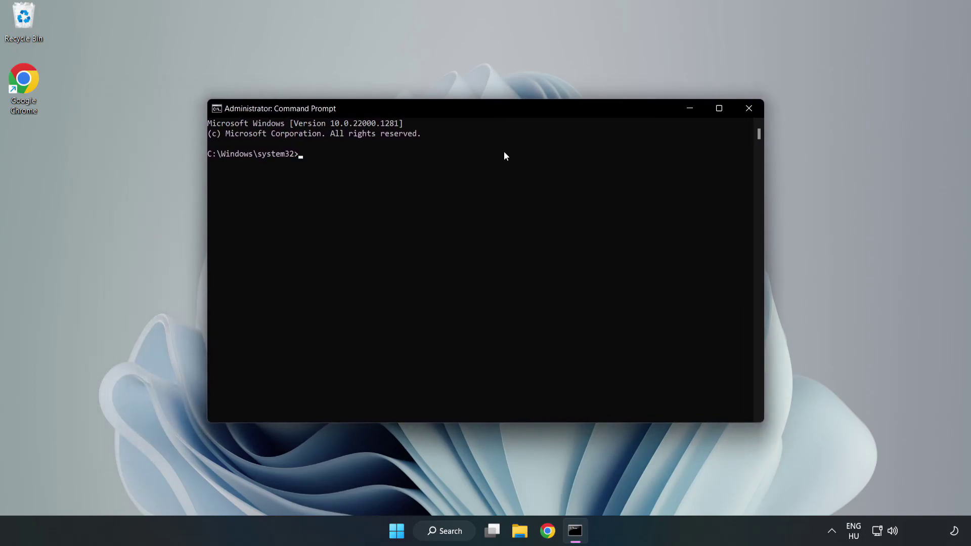
Step: Run sfc /scannow in the elevated Command Prompt to verify system files
{"action": "type", "text": "sfc "}
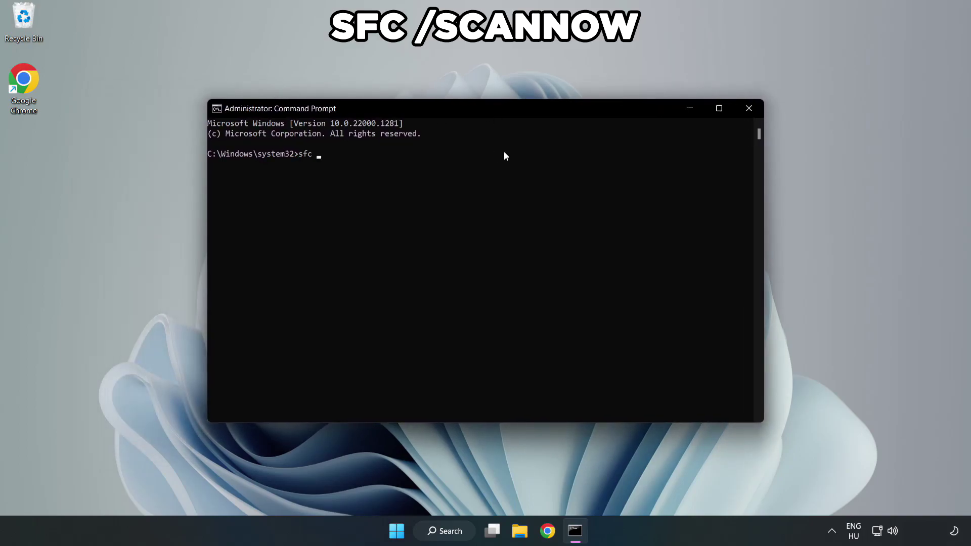
{"action": "type", "text": "/scannow"}
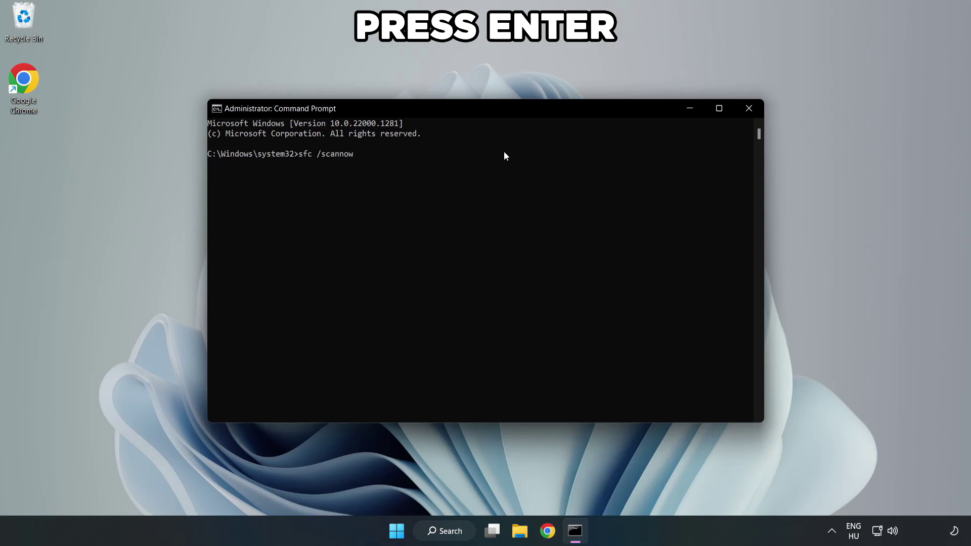
{"action": "key", "text": "Return"}
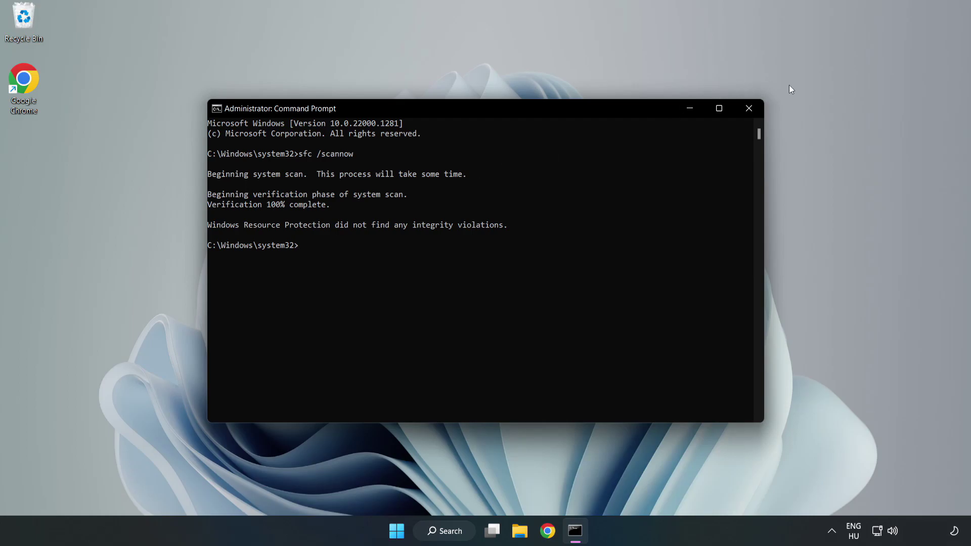
Step: Close Command Prompt and show the Start menu power options offering Restart
{"action": "left_click", "coordinate": [749, 111]}
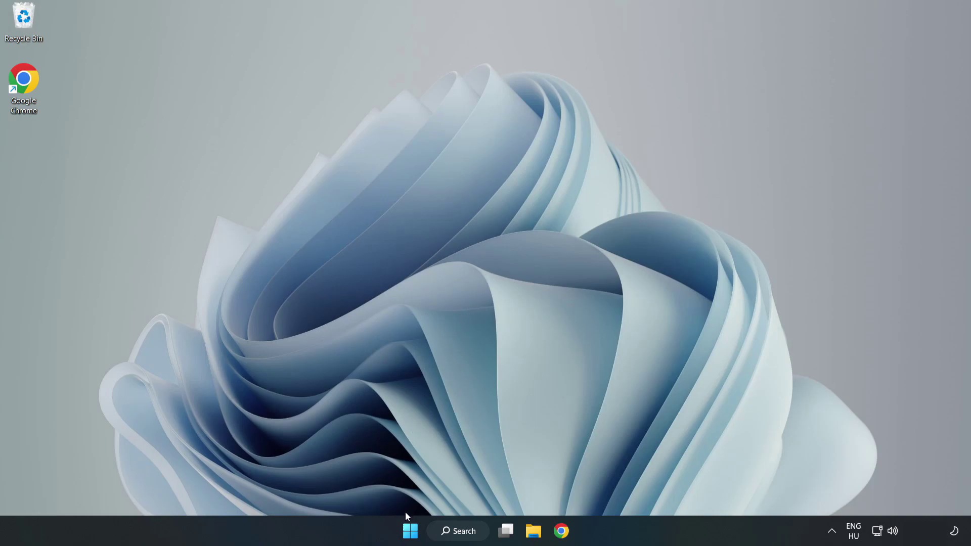
{"action": "left_click", "coordinate": [410, 531]}
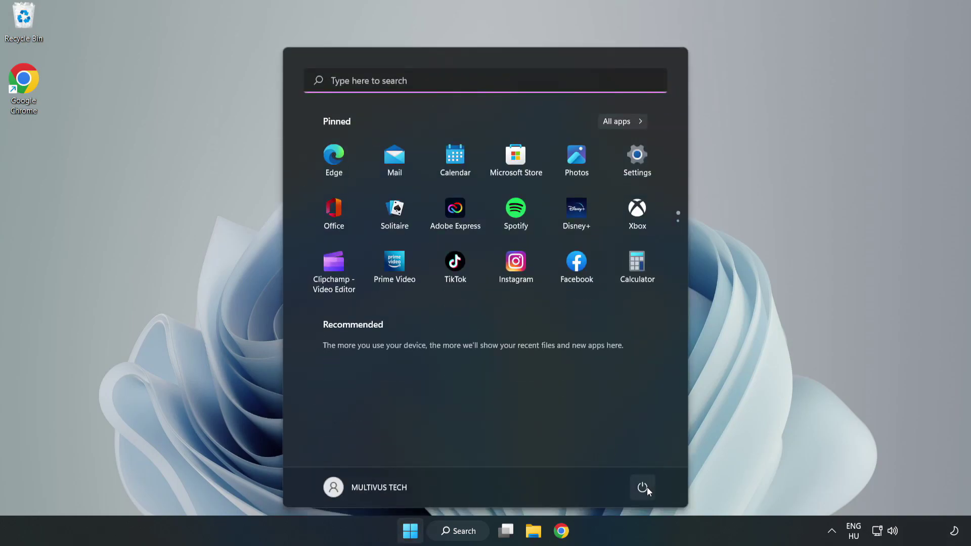
{"action": "left_click", "coordinate": [644, 487]}
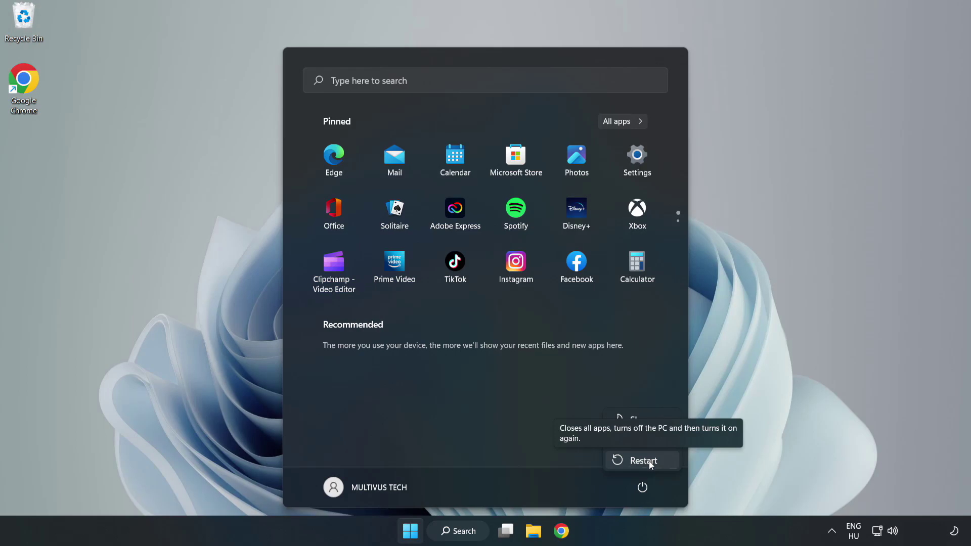